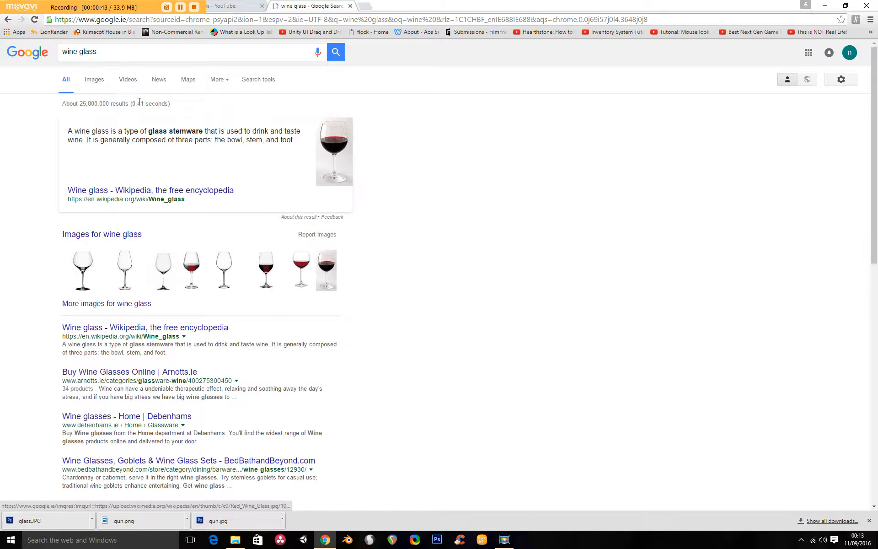
- Open the full-size version of a clear wine glass picture from the Google Images results for wine glass
left_click(95, 80)
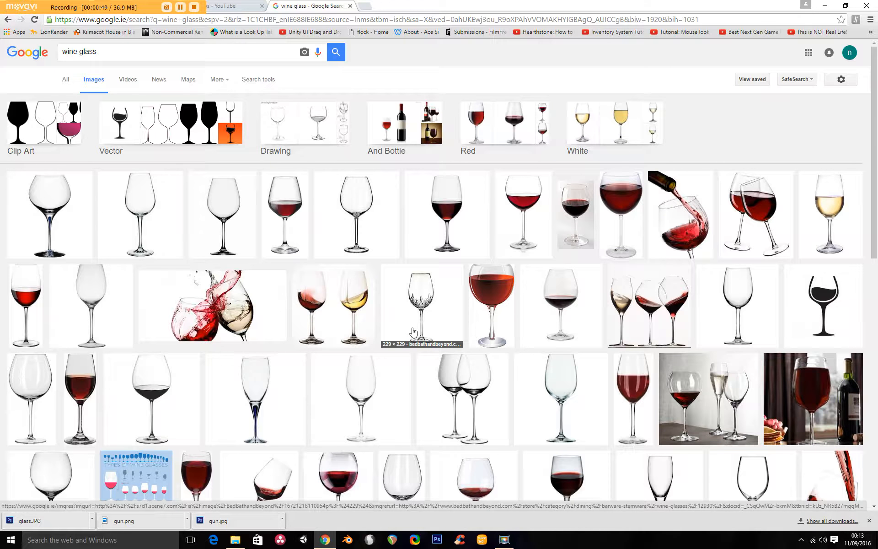
left_click(139, 209)
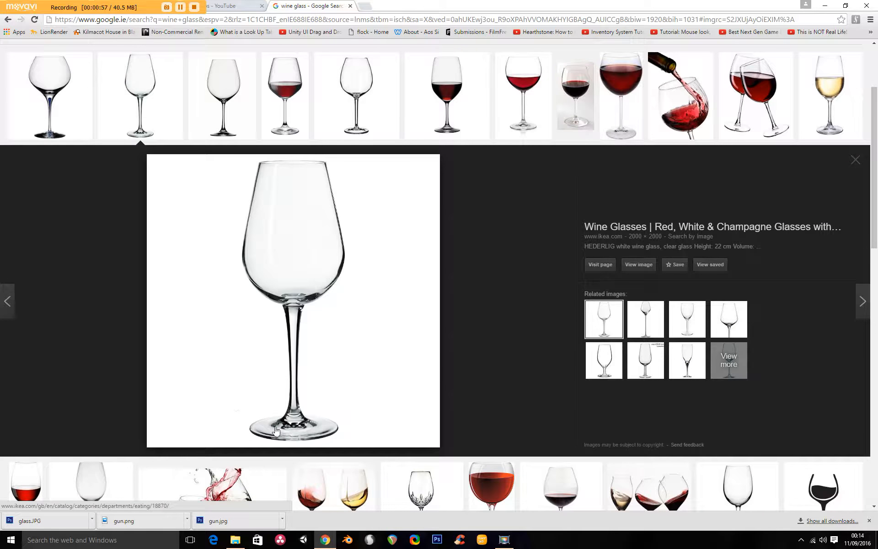
left_click(639, 264)
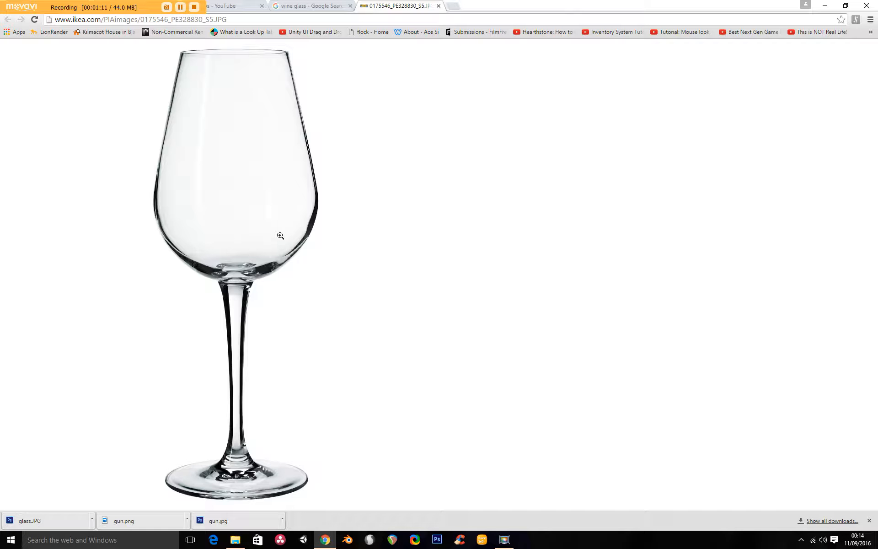
- Save the wine glass image to the Desktop with the file name glass
right_click(273, 194)
left_click(290, 211)
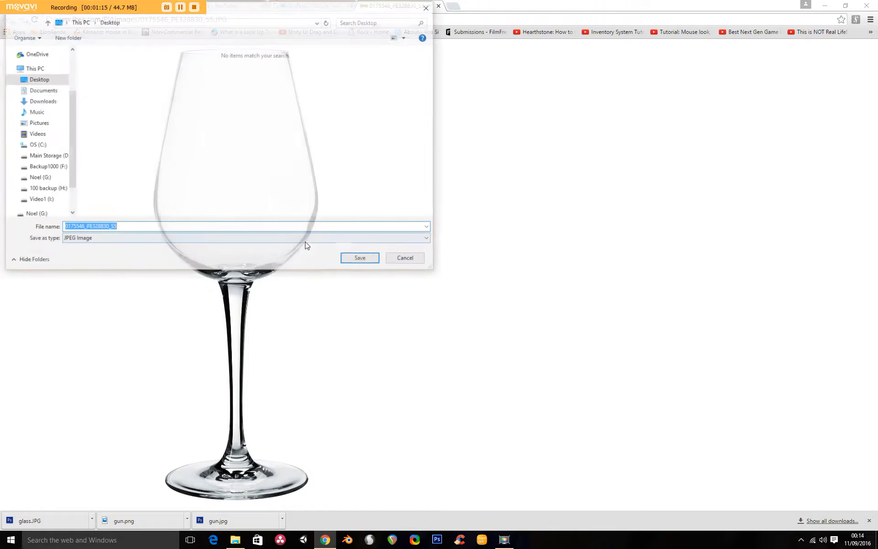
type("g")
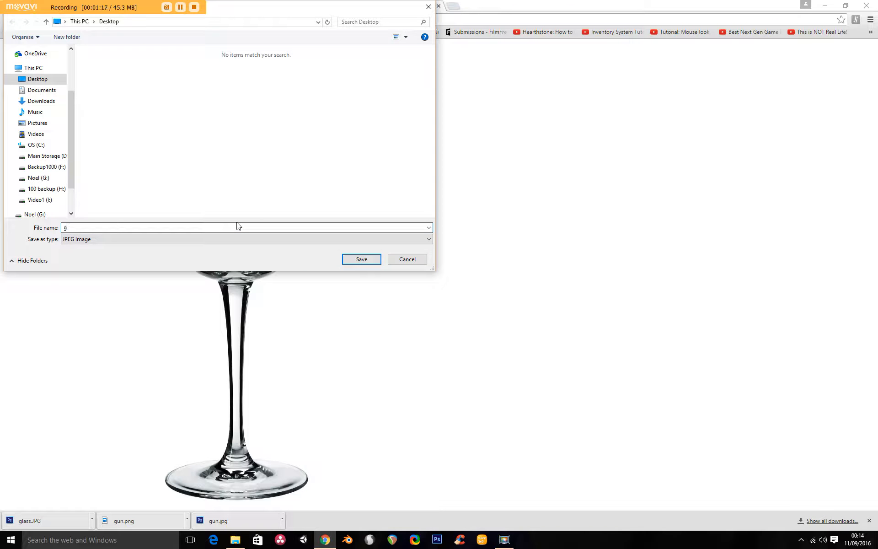
type("las")
left_click(361, 259)
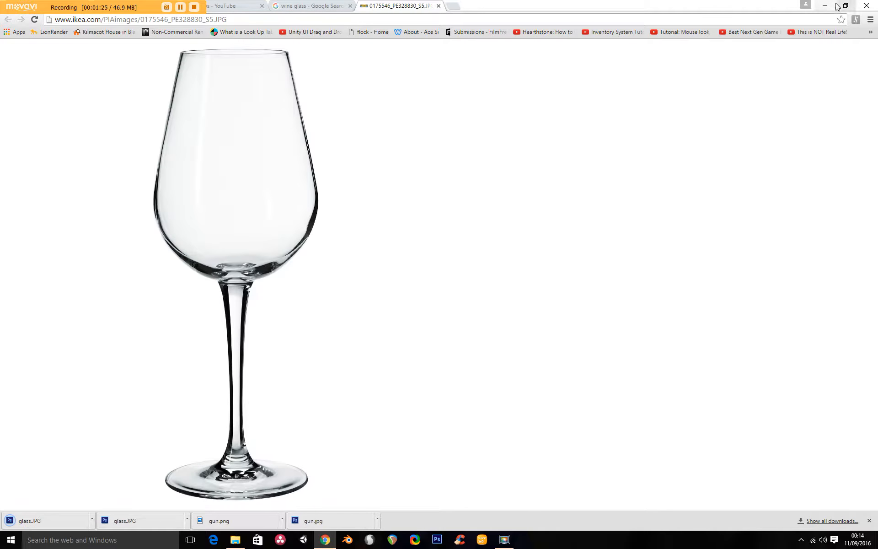
- Minimize the browser and switch to Blender
left_click(823, 6)
left_click(347, 540)
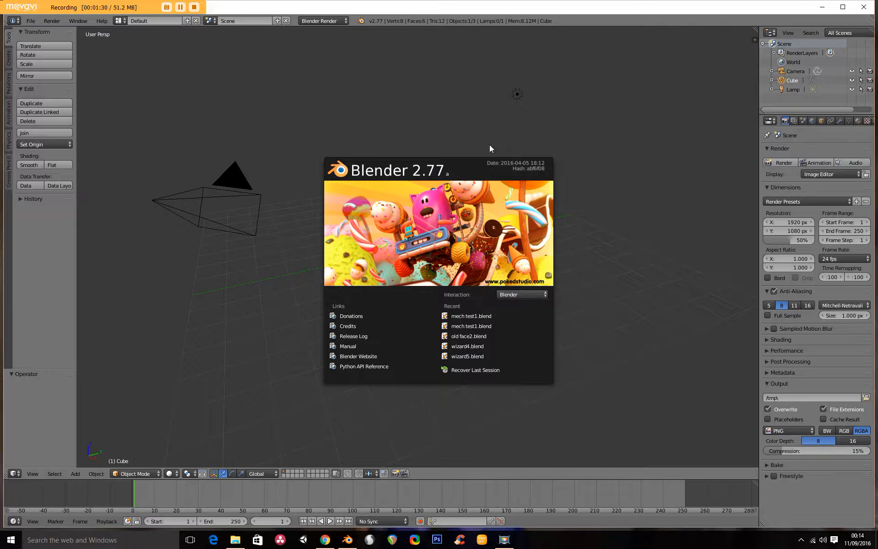
left_click(385, 105)
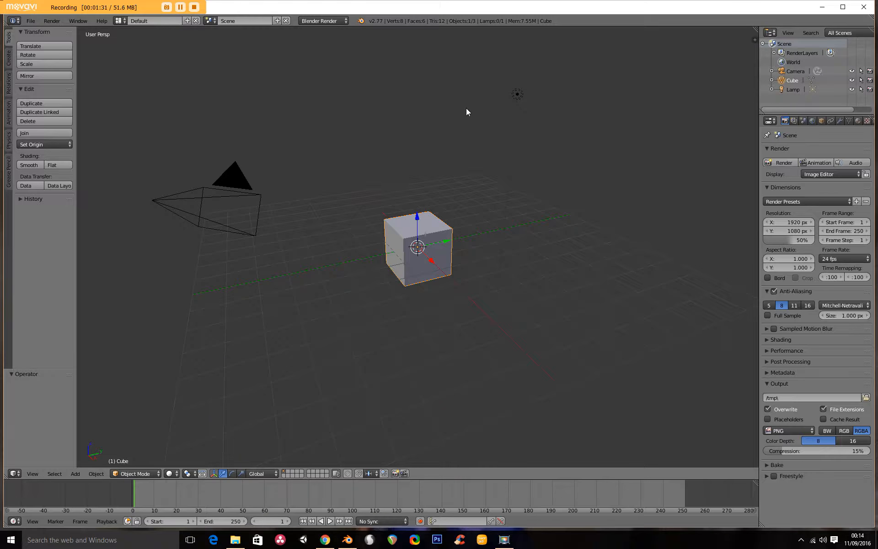
right_click(189, 198)
right_click(421, 239)
right_click(513, 97)
right_click(421, 220)
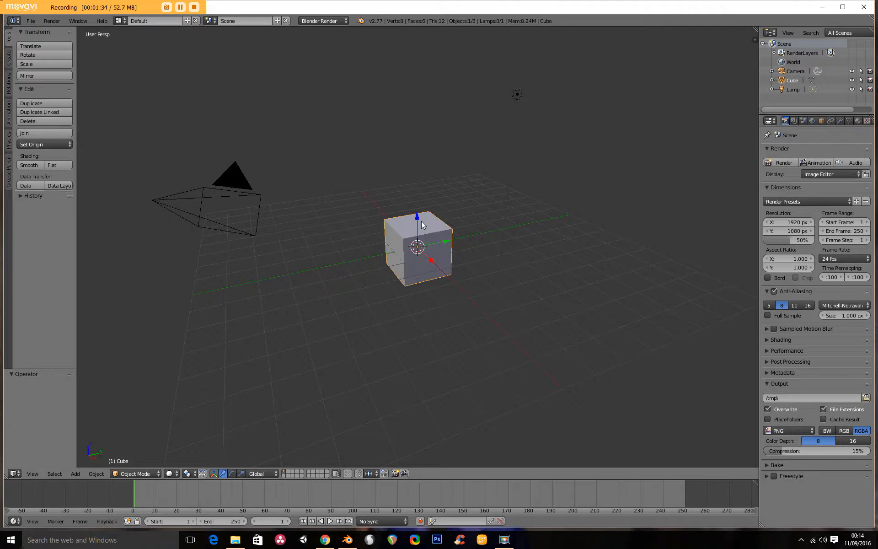
right_click(188, 213)
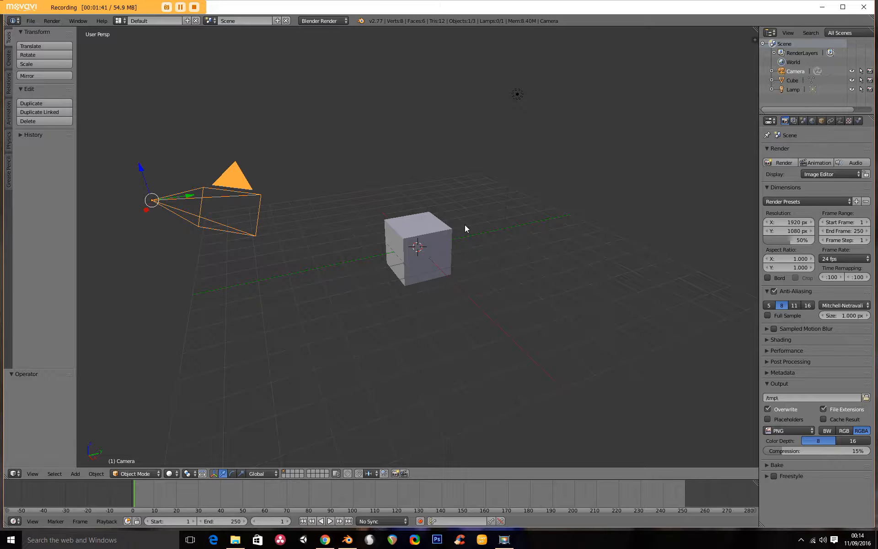
- Open the viewport sidebar, enable Background Images and add a new image slot
key("n")
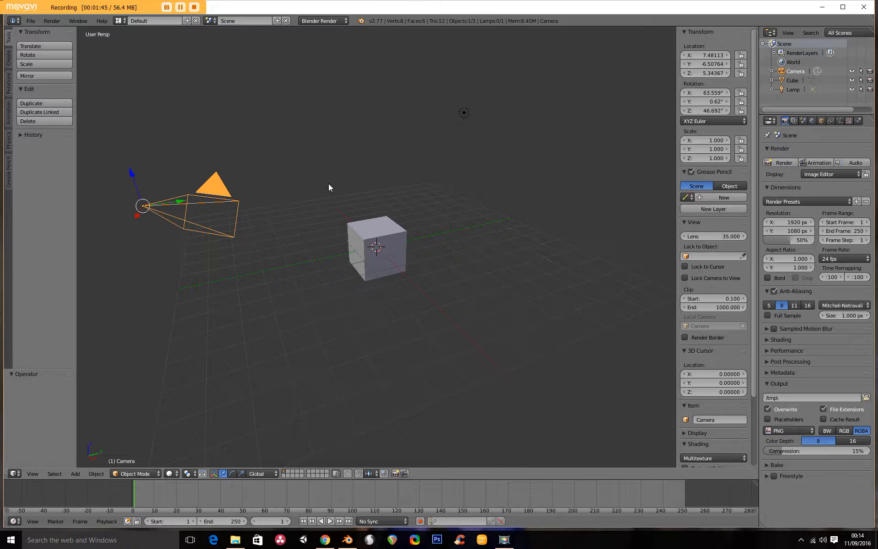
scroll(709, 400, "down", 5)
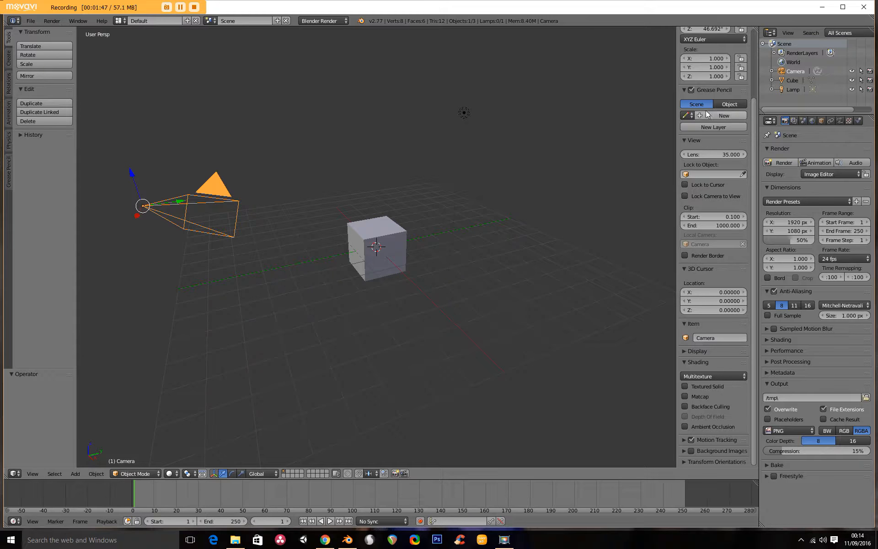
left_click(689, 453)
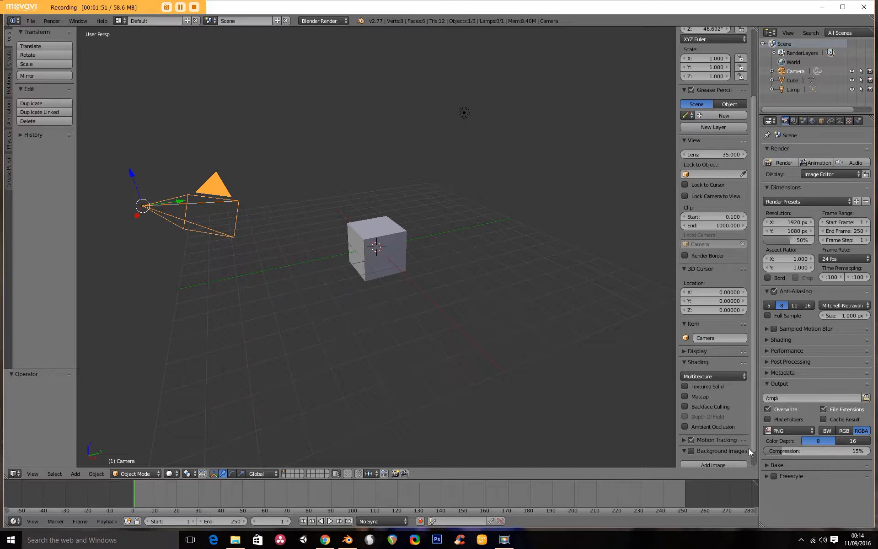
scroll(711, 447, "down", 1)
left_click(714, 448)
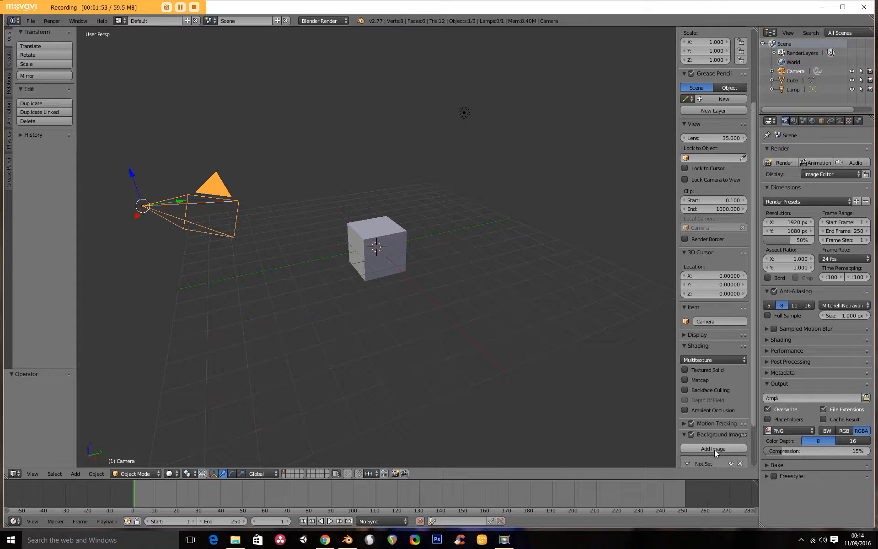
- Load glass.JPG from the Desktop as the viewport background image
scroll(716, 444, "down", 3)
left_click(725, 447)
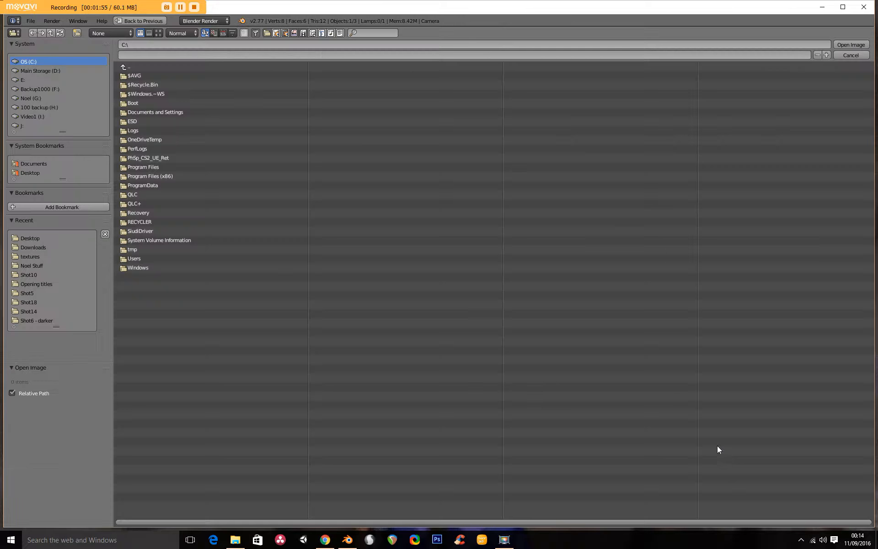
left_click(32, 173)
left_click(135, 75)
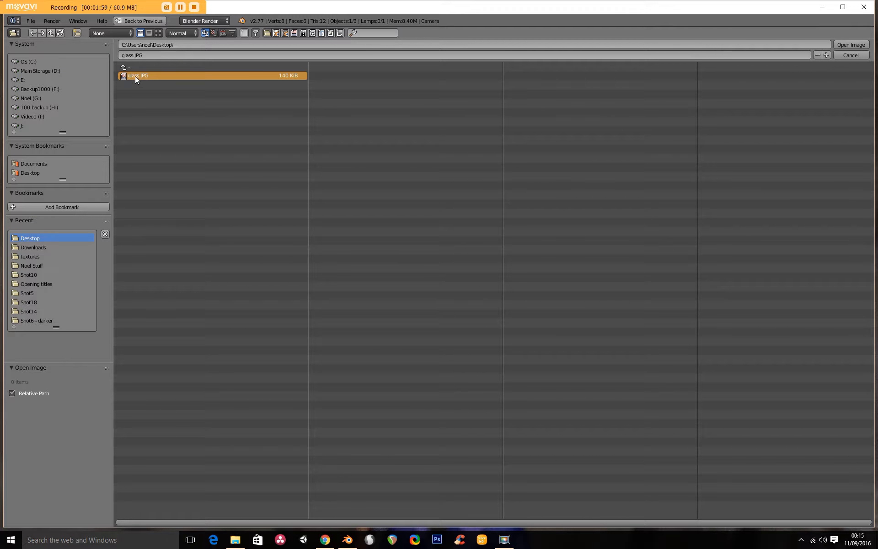
left_click(849, 45)
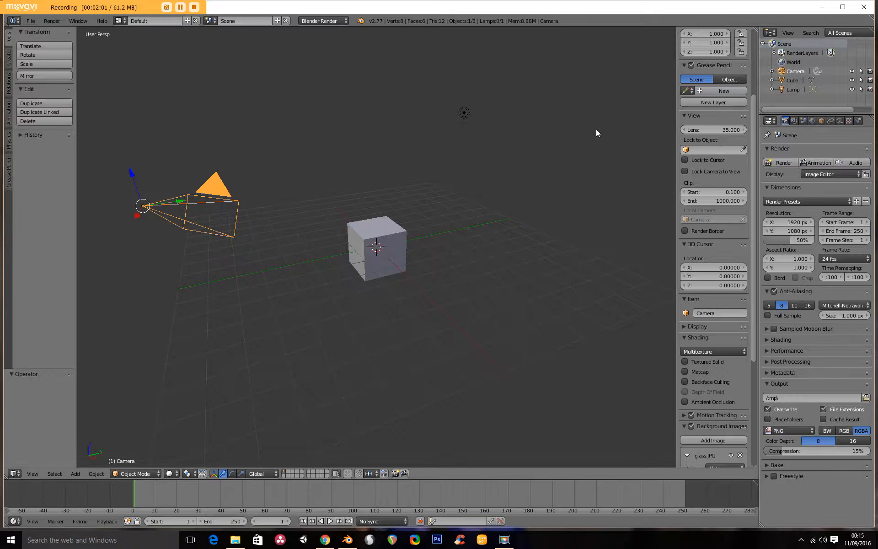
- Switch the viewport to front orthographic view and zoom in on the glass reference image
scroll(716, 446, "down", 3)
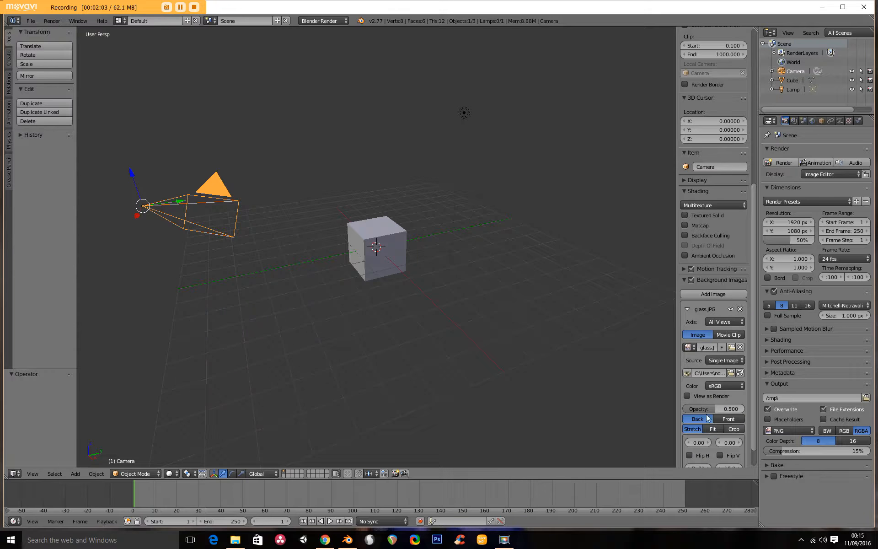
scroll(706, 413, "down", 6)
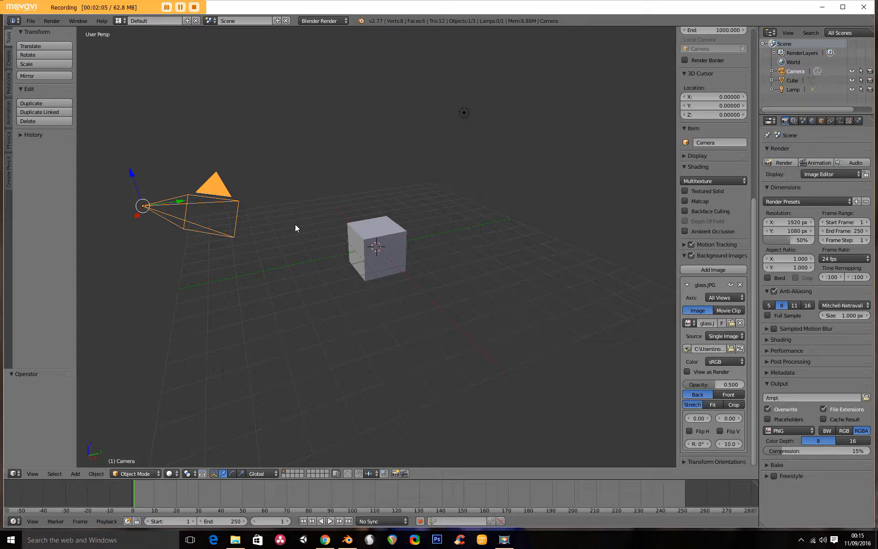
middle_click_drag(247, 205, 440, 214)
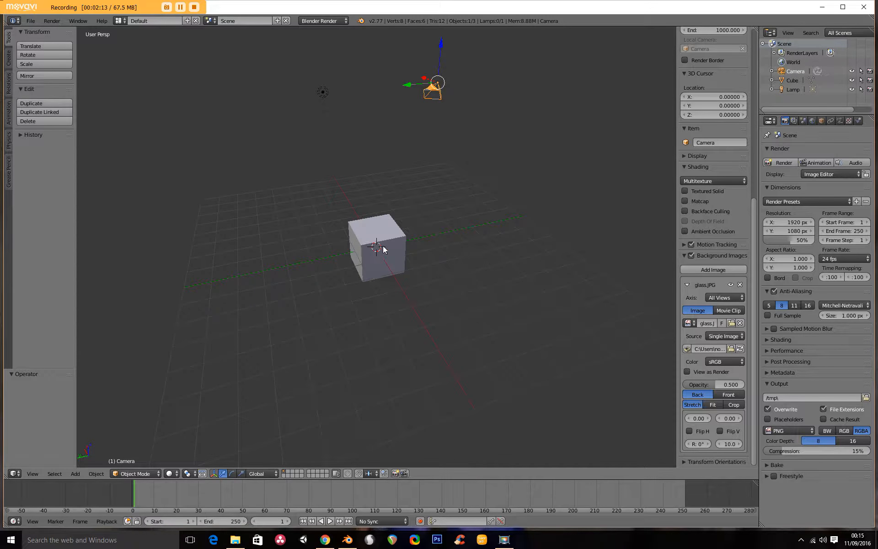
middle_click_drag(460, 235, 351, 246)
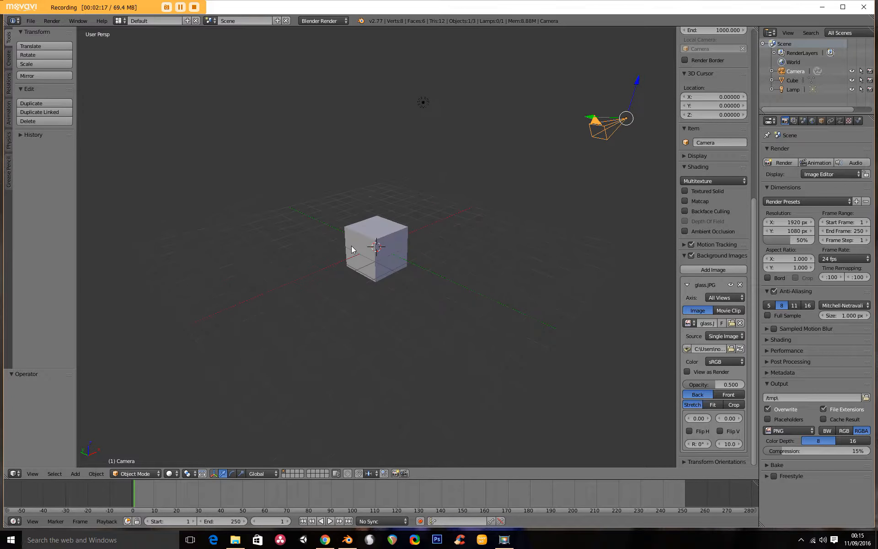
middle_click_drag(329, 165, 366, 221)
middle_click_drag(397, 291, 282, 246)
middle_click_drag(367, 240, 369, 259)
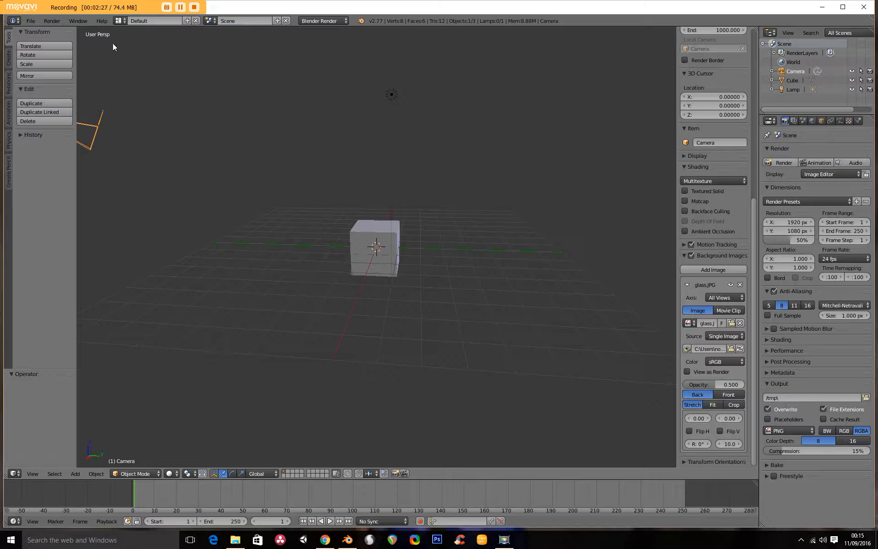
middle_click_drag(169, 219, 378, 239)
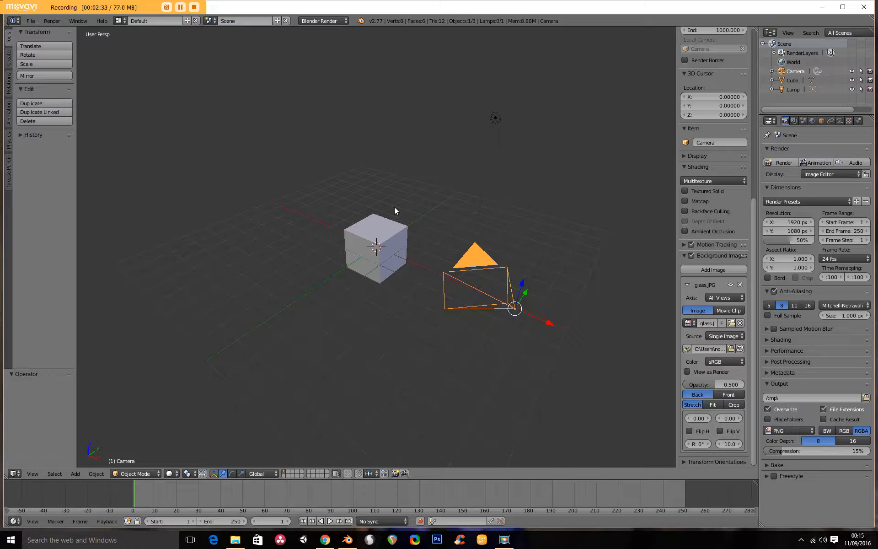
key("KP_1")
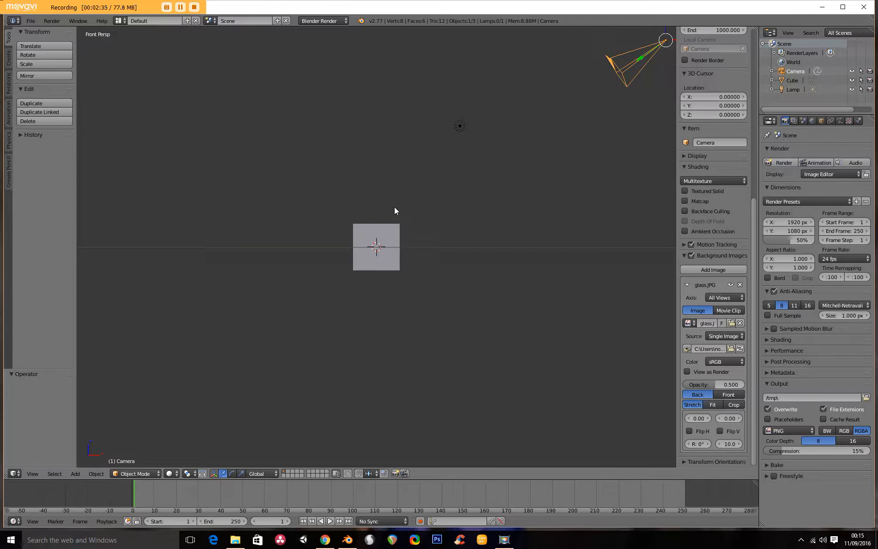
key("KP_5")
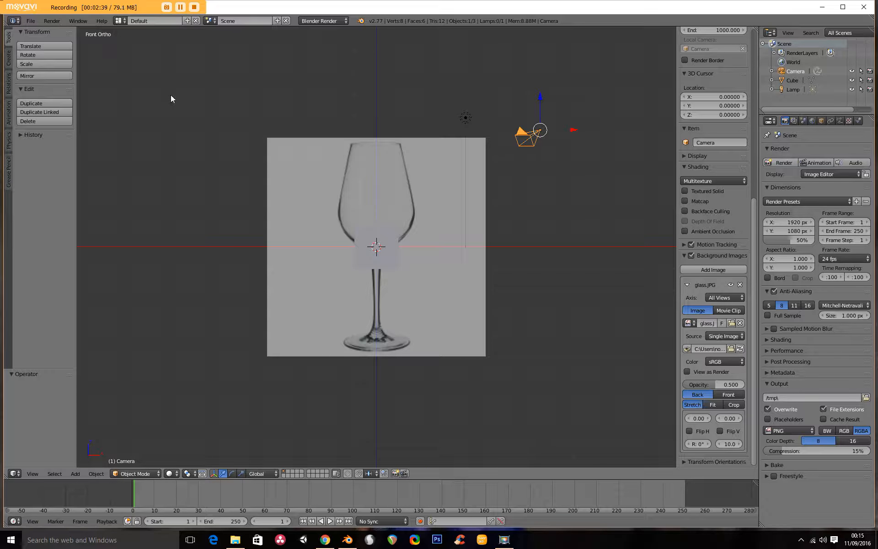
scroll(361, 256, "up", 1)
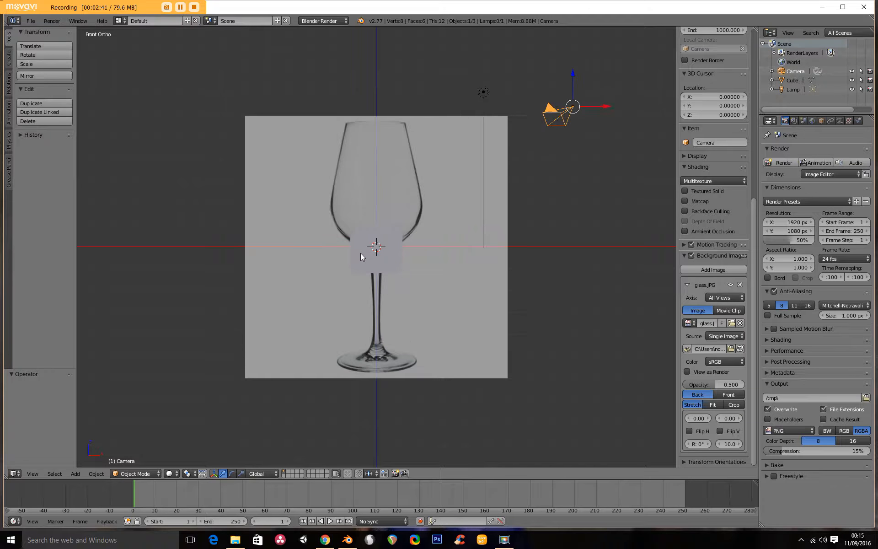
scroll(361, 256, "up", 1)
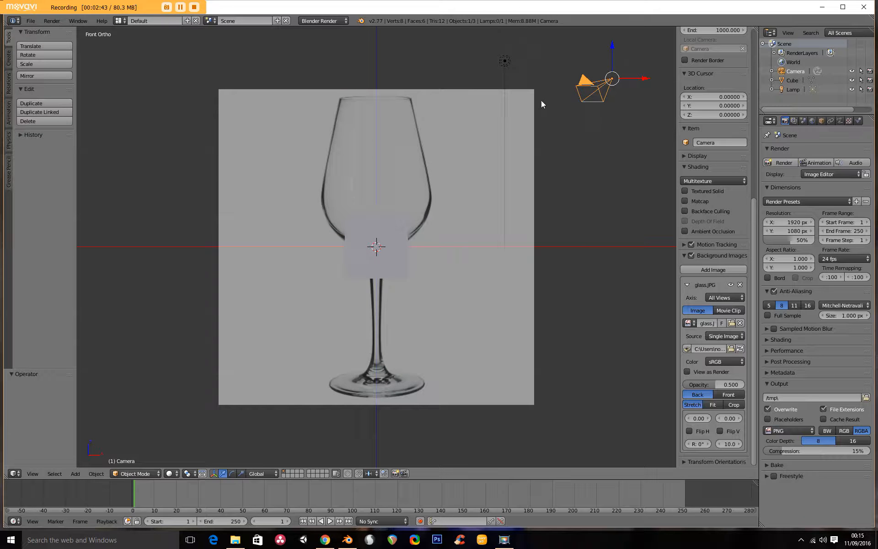
- Select the cube and switch it into Edit Mode
right_click(508, 61)
right_click(594, 96)
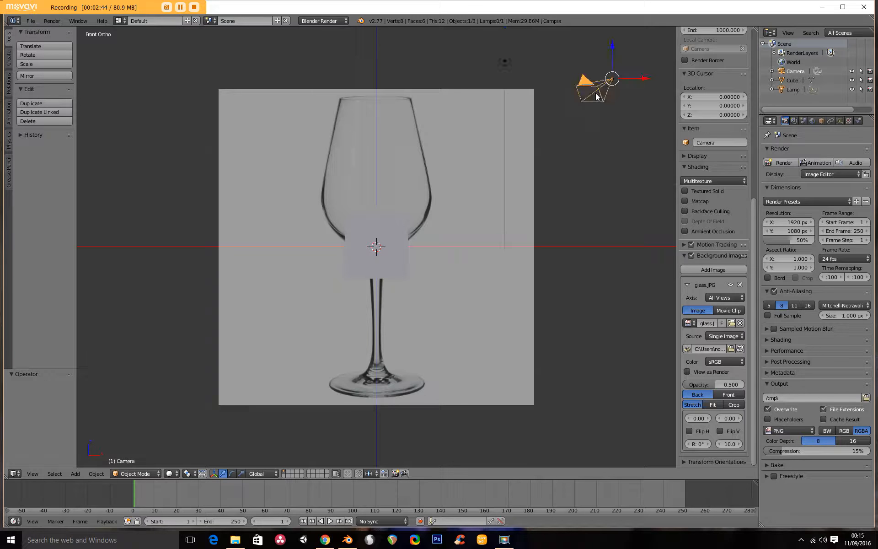
right_click(397, 246)
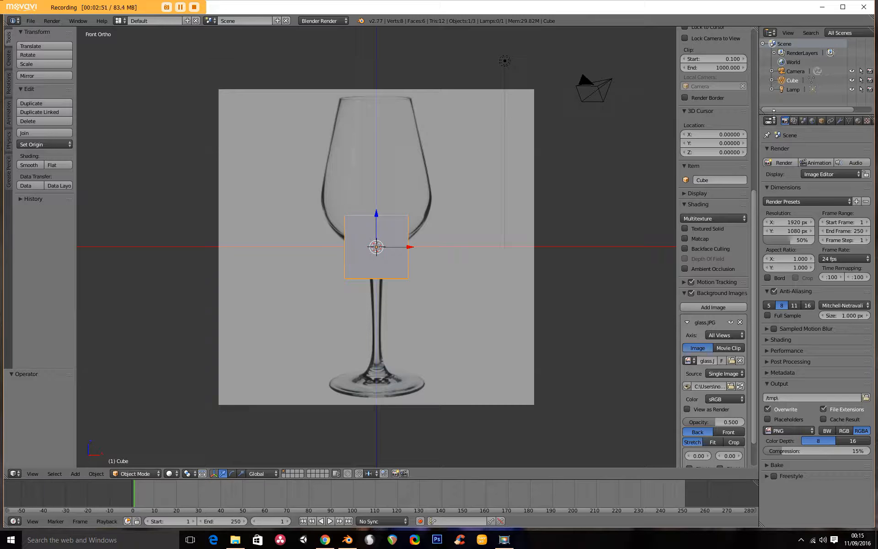
right_click(595, 93)
right_click(504, 64)
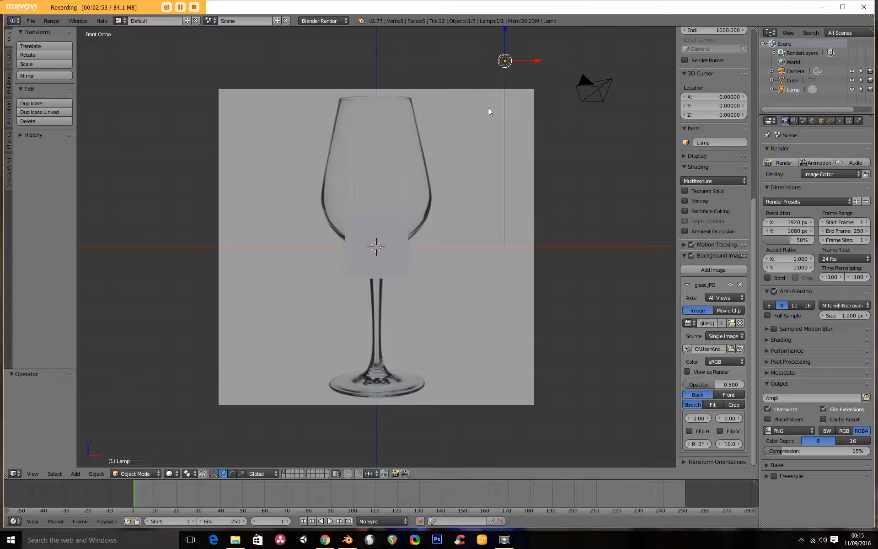
right_click(406, 222)
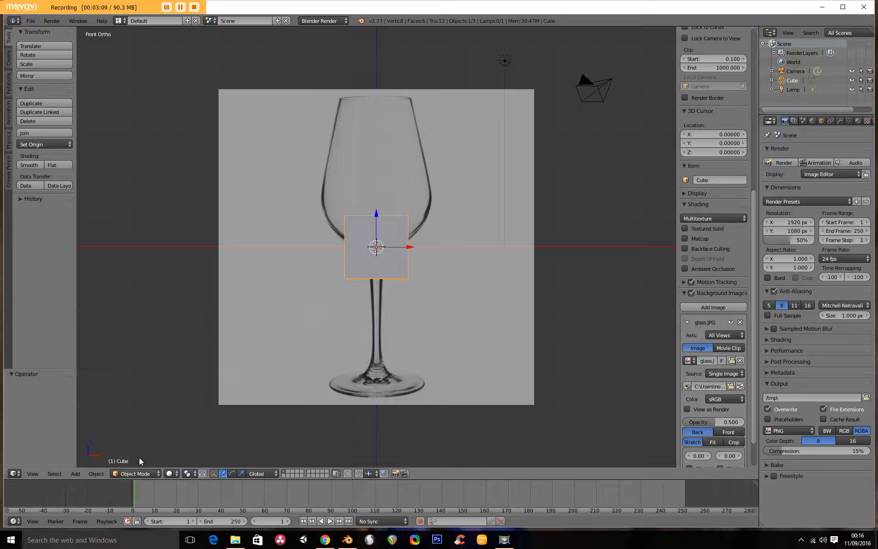
left_click(140, 473)
left_click(137, 474)
left_click(151, 449)
- Orbit around the cube and select a single top corner vertex
scroll(416, 251, "up", 3)
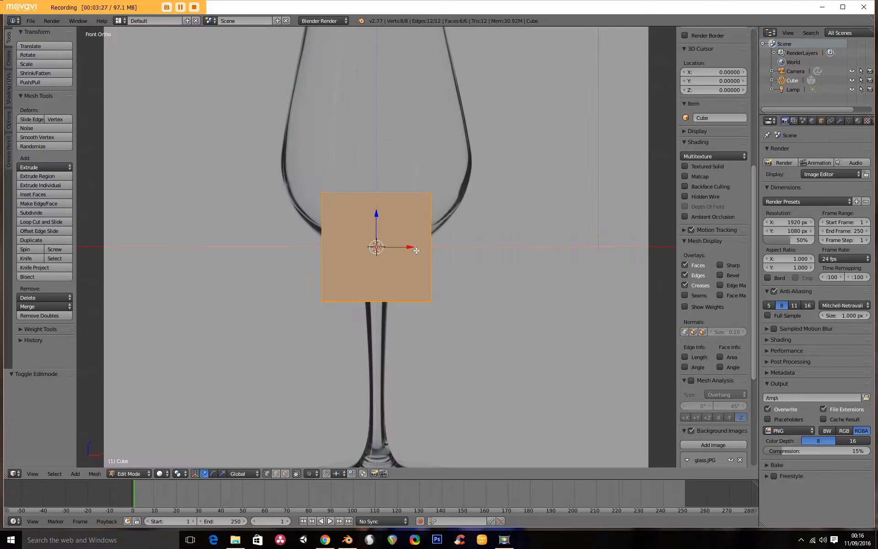
middle_click_drag(459, 214, 425, 243)
middle_click_drag(292, 264, 375, 151)
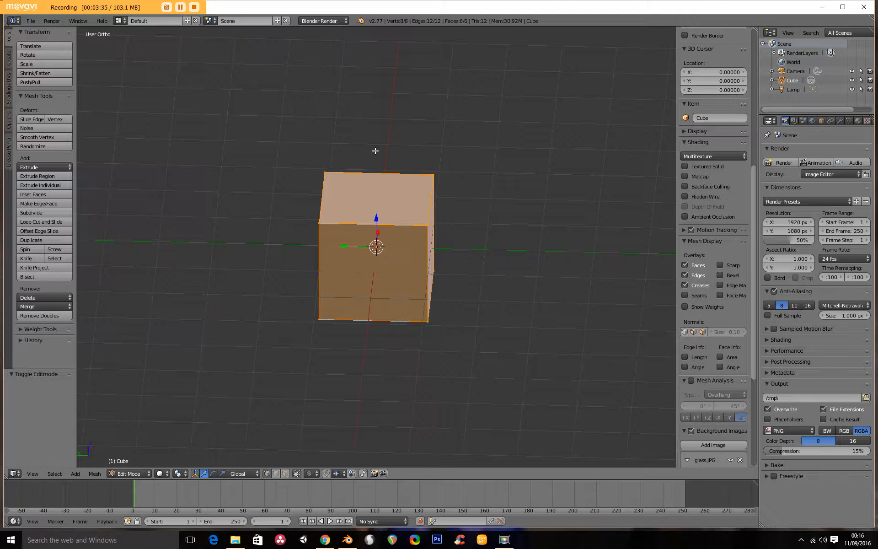
left_click(433, 174)
left_click(427, 225)
left_click(320, 222)
left_click(325, 173)
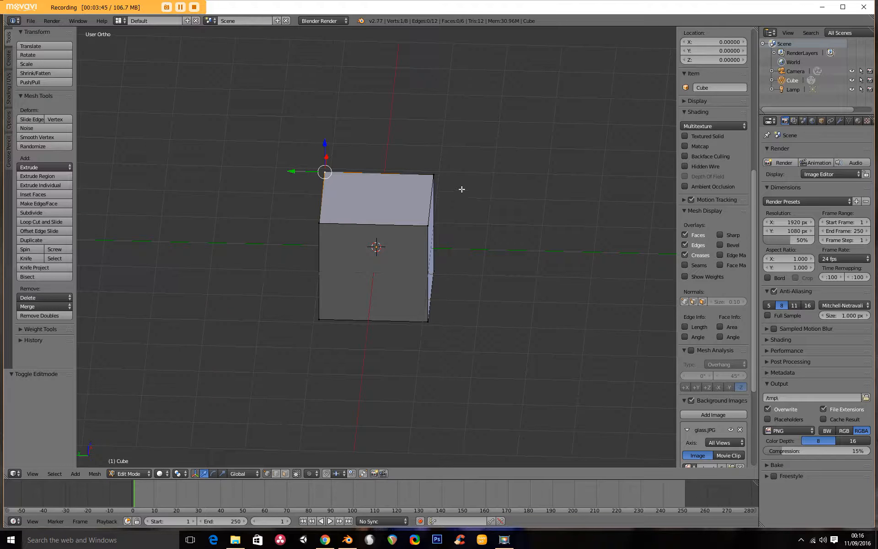
- Select other corner vertices of the cube one at a time, including a bottom corner
right_click(442, 176, "shift")
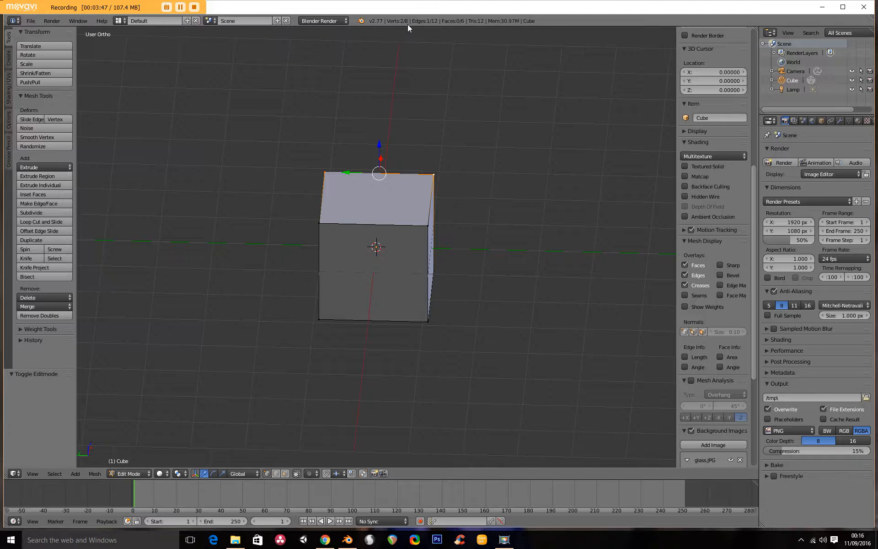
middle_click_drag(461, 228, 336, 234)
right_click(331, 234)
right_click(312, 173)
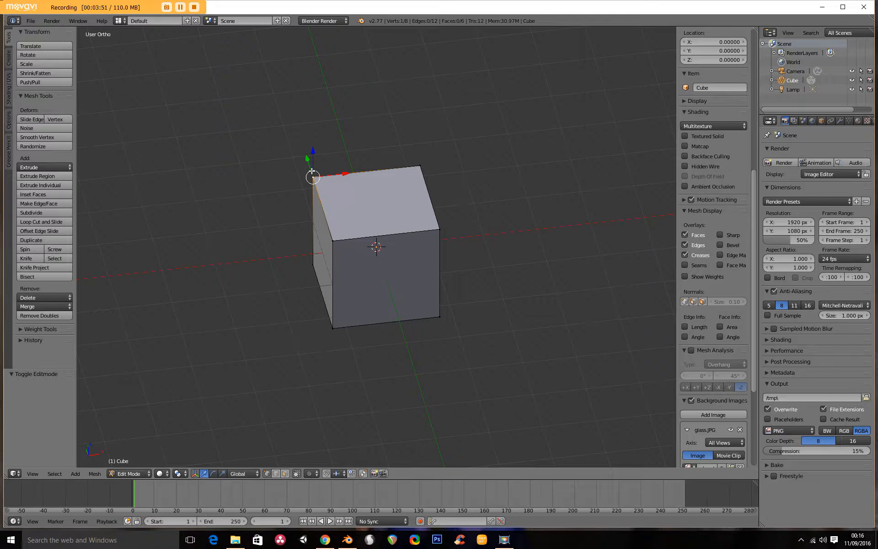
right_click(339, 328)
right_click(450, 315)
middle_click_drag(427, 288, 441, 304)
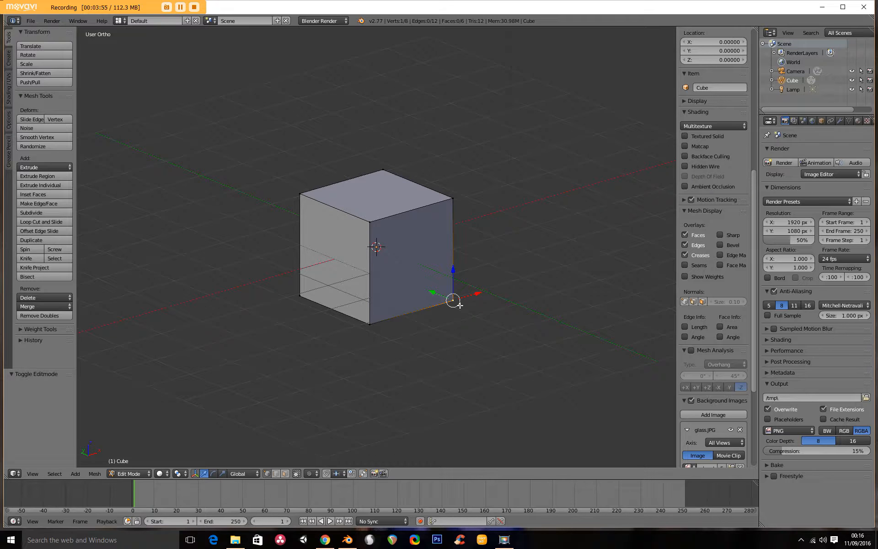
- Move two of the cube's corner vertices outward, orbiting the view after each move
key("g")
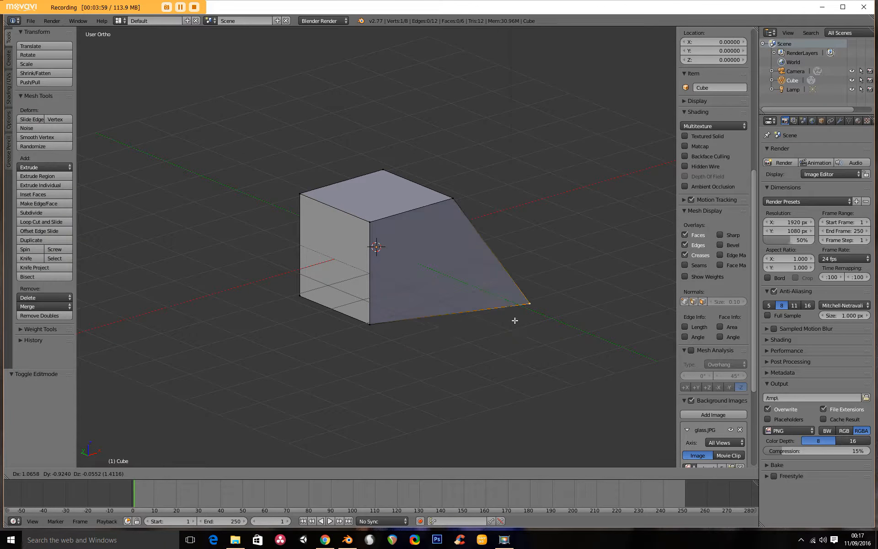
left_click(554, 294)
middle_click_drag(573, 292, 441, 289)
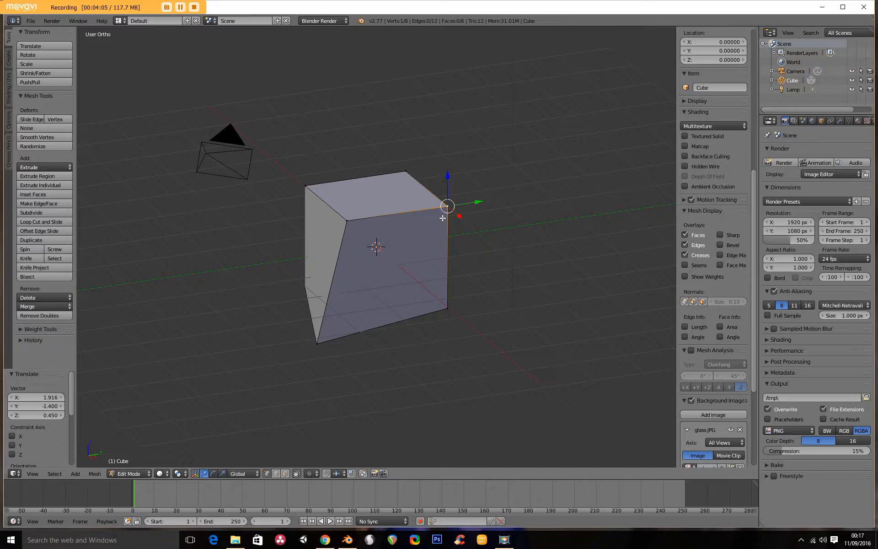
key("g")
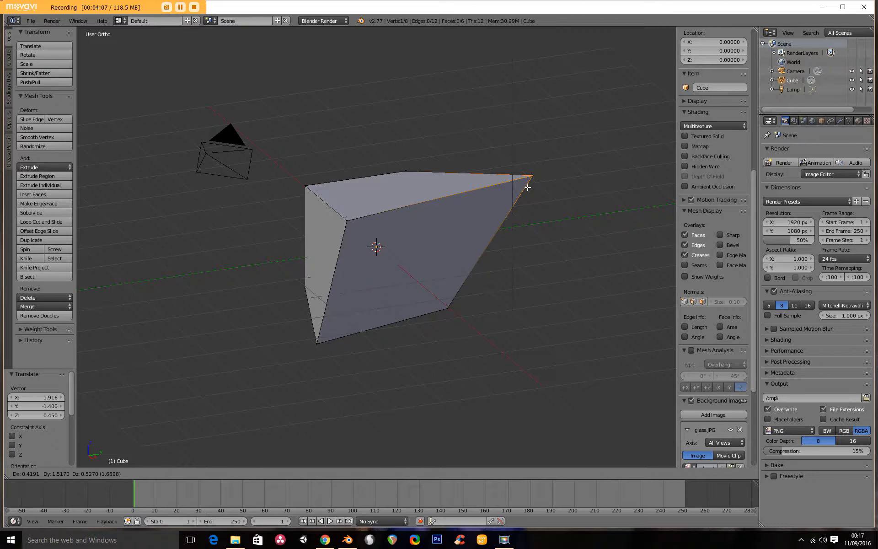
left_click(527, 187)
middle_click_drag(526, 183, 397, 238)
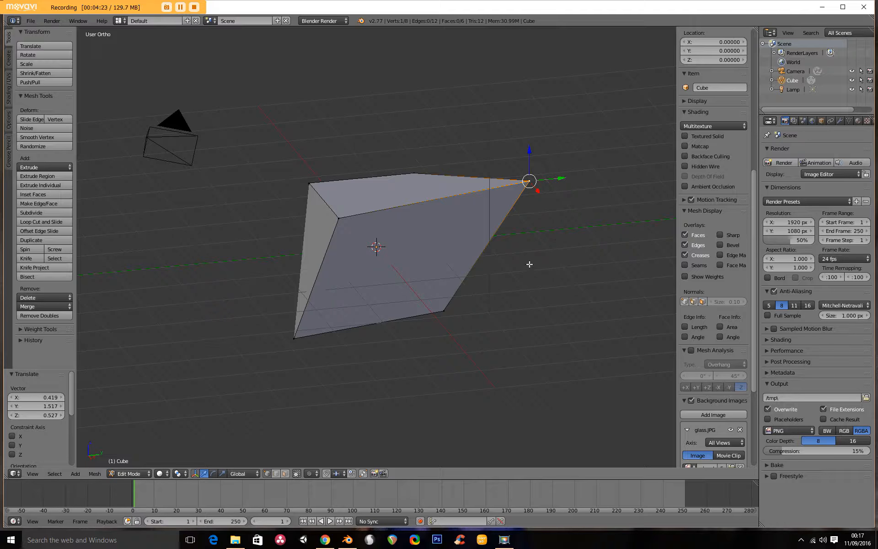
- Select all of the cube's vertices and merge them at the center into a single vertex
key("a")
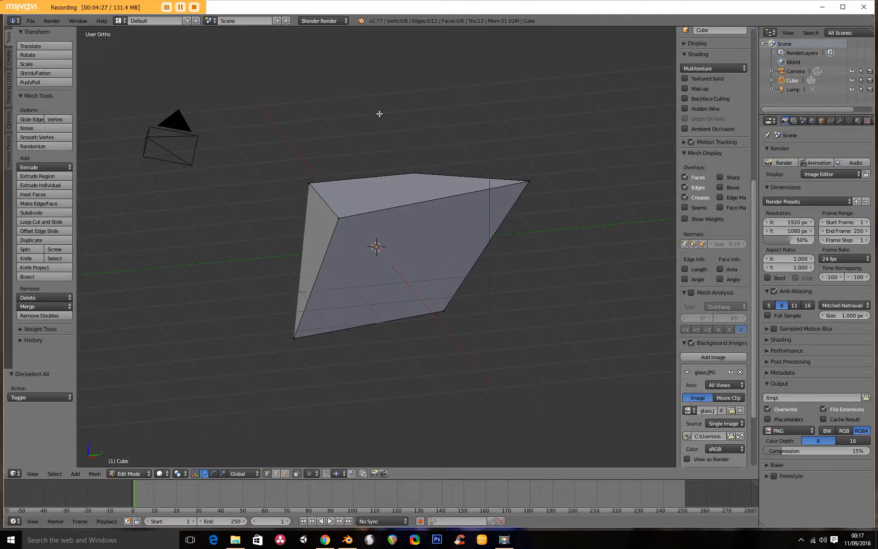
key("a")
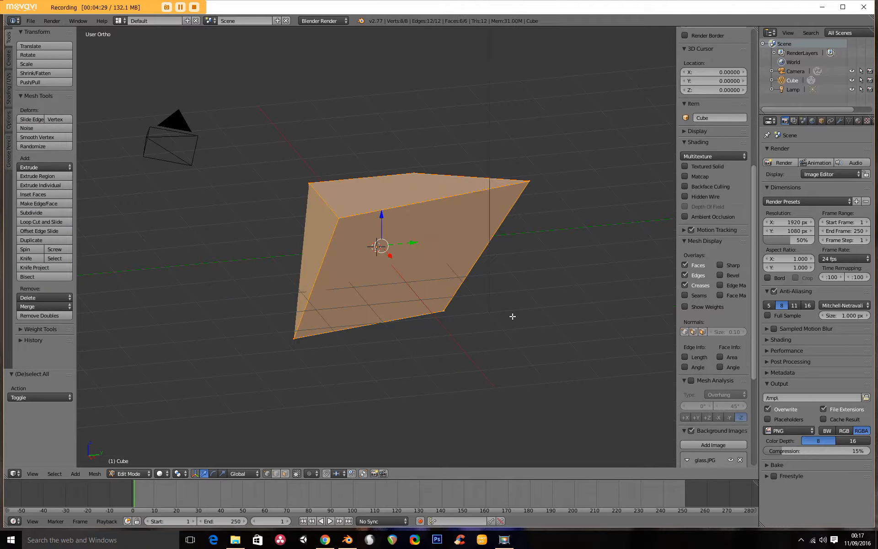
middle_click_drag(292, 266, 464, 272)
key("a")
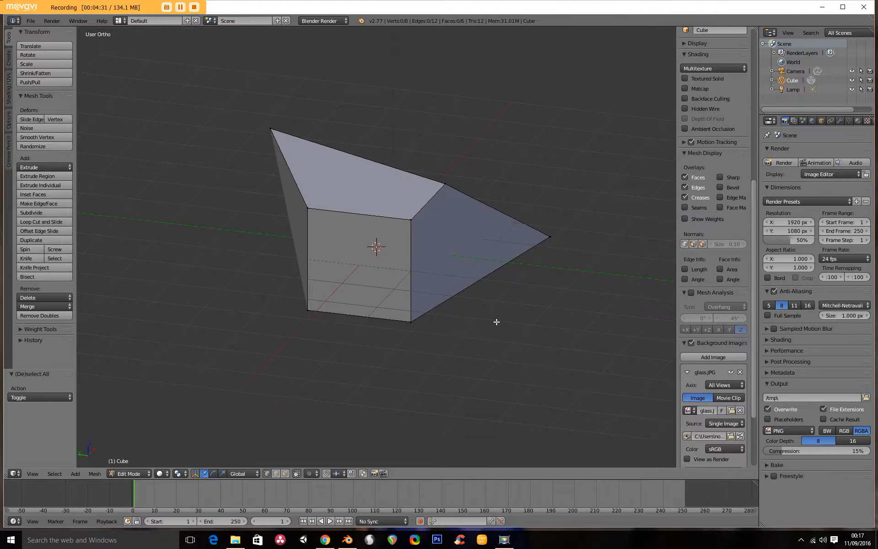
middle_click_drag(498, 320, 441, 311)
key("a")
middle_click_drag(505, 347, 451, 344)
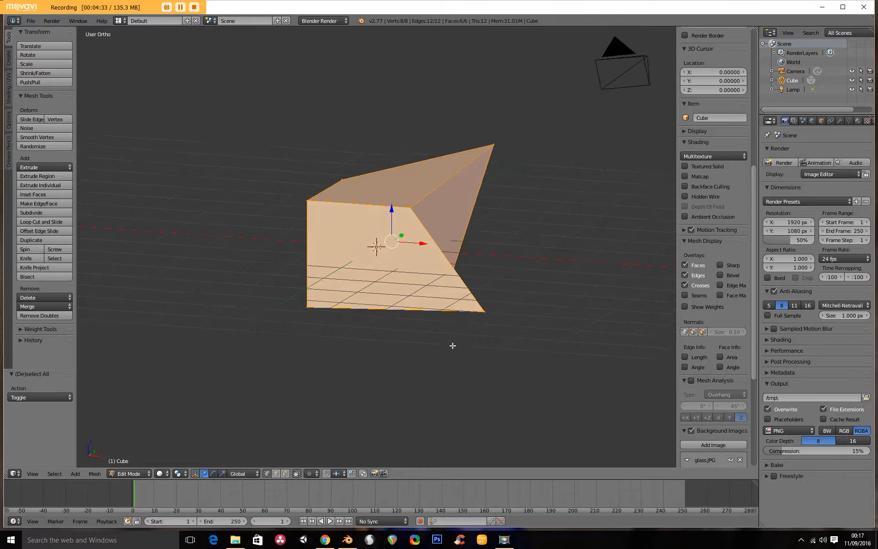
key("a")
key("a")
middle_click_drag(455, 347, 379, 300)
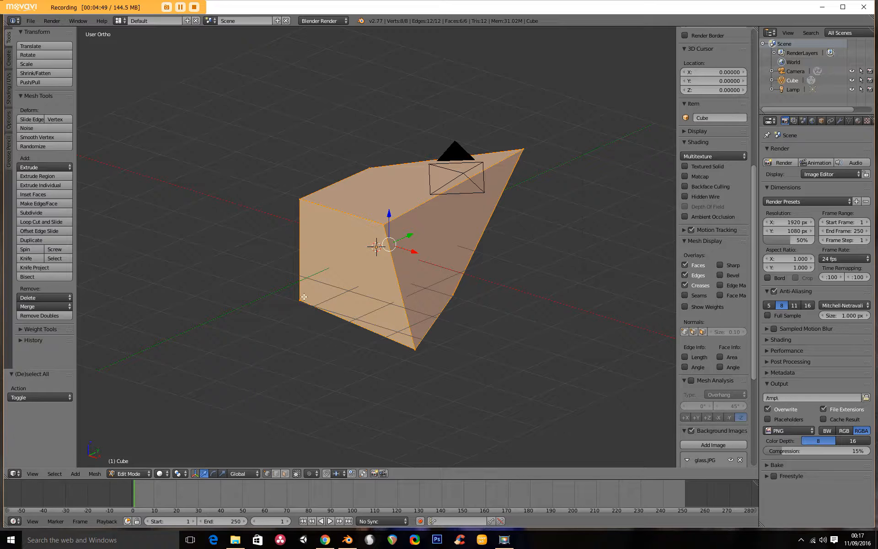
key("w")
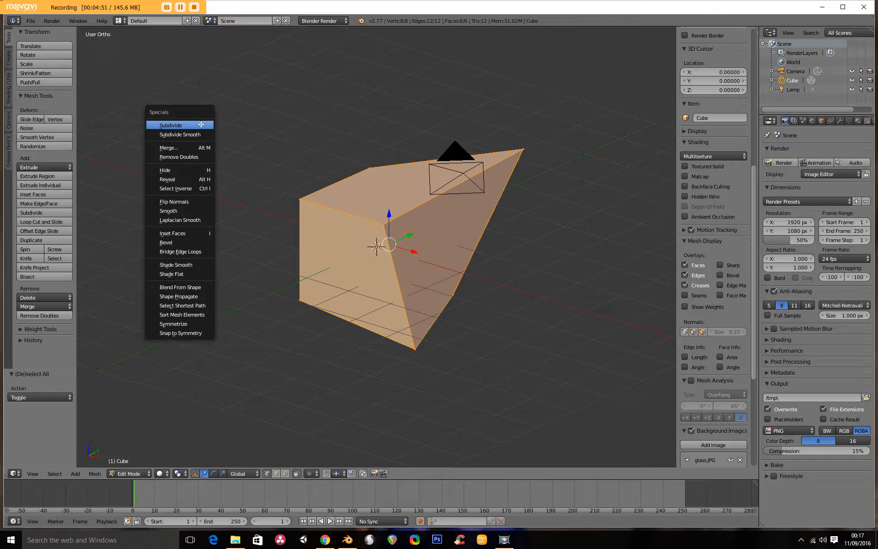
left_click(185, 148)
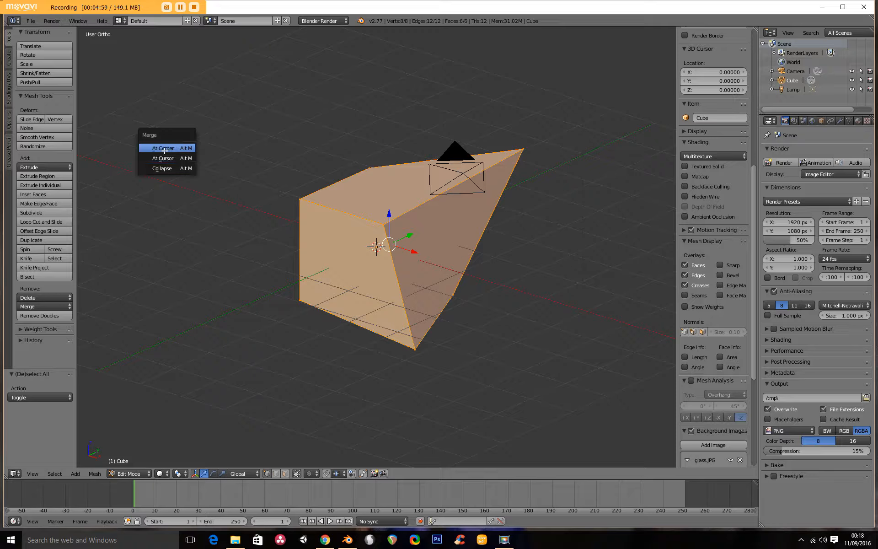
left_click(170, 147)
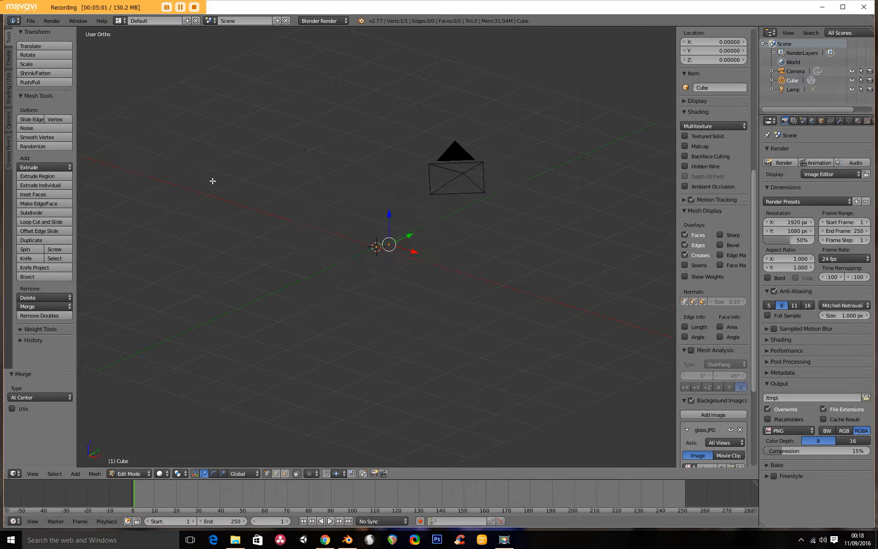
- In front orthographic view, move the single vertex to the top right rim of the glass image
scroll(334, 216, "up", 5)
middle_click_drag(454, 265, 511, 210)
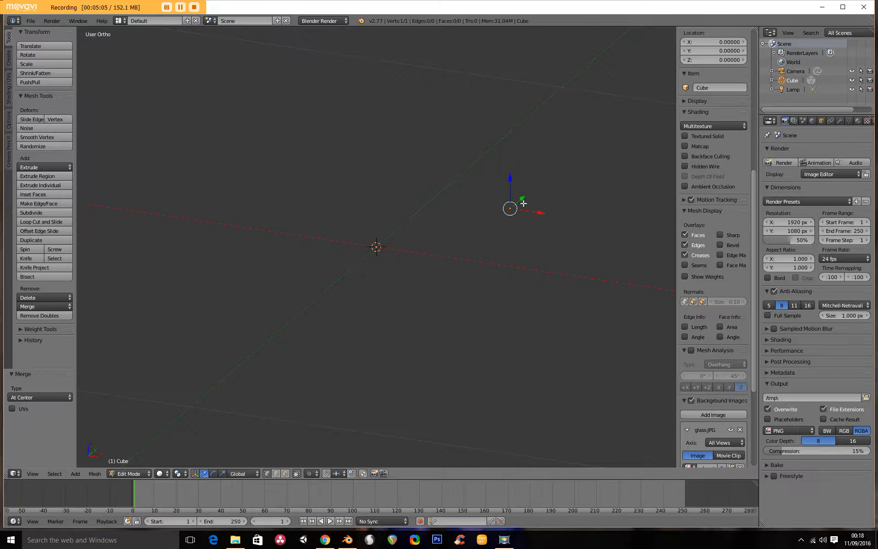
key("KP_1")
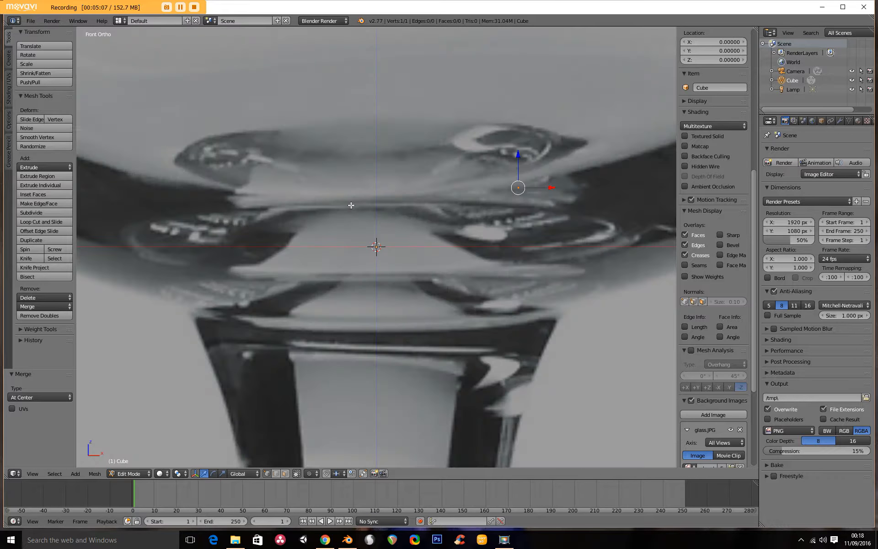
scroll(316, 201, "down", 6)
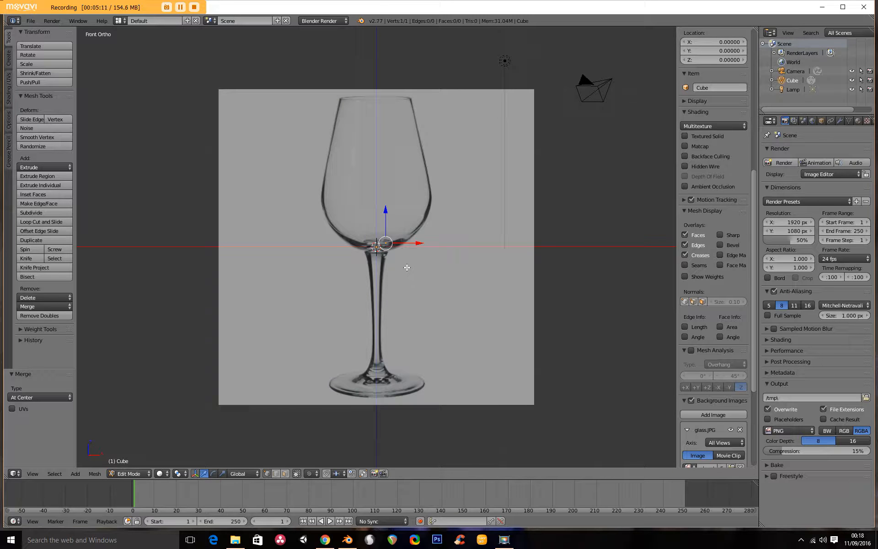
scroll(402, 259, "up", 1)
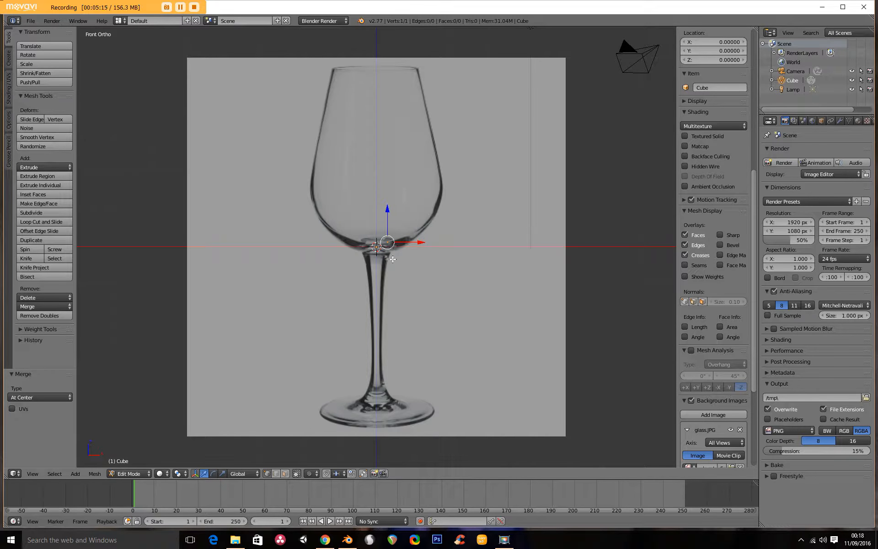
key("g")
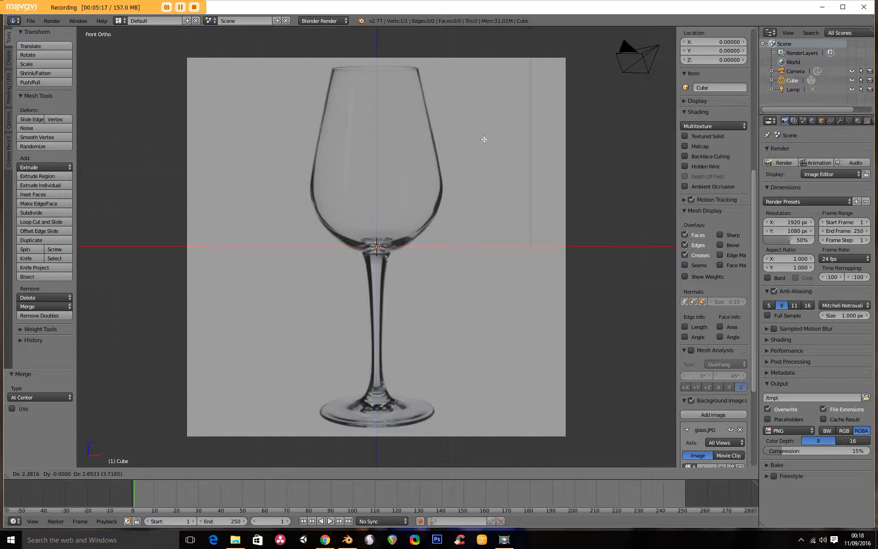
left_click(484, 113)
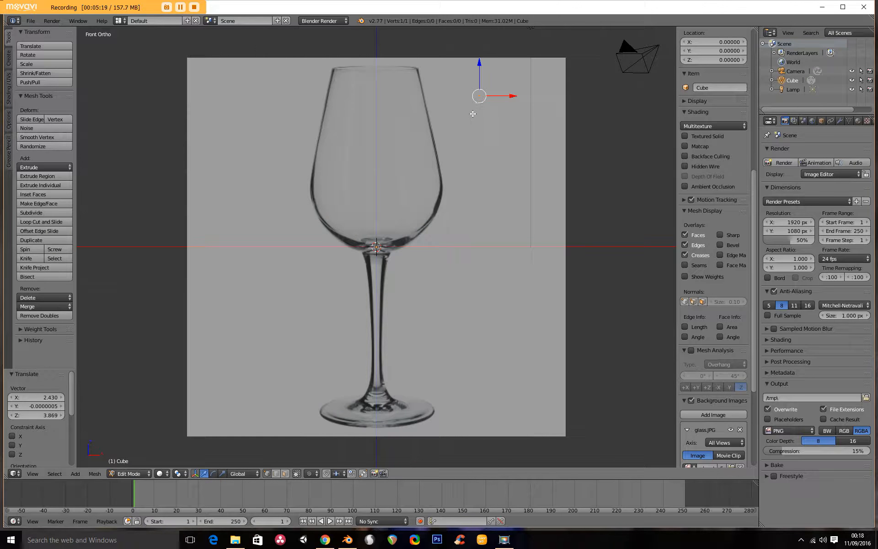
key("g")
left_click(460, 120)
key("g")
left_click(429, 137)
key("g")
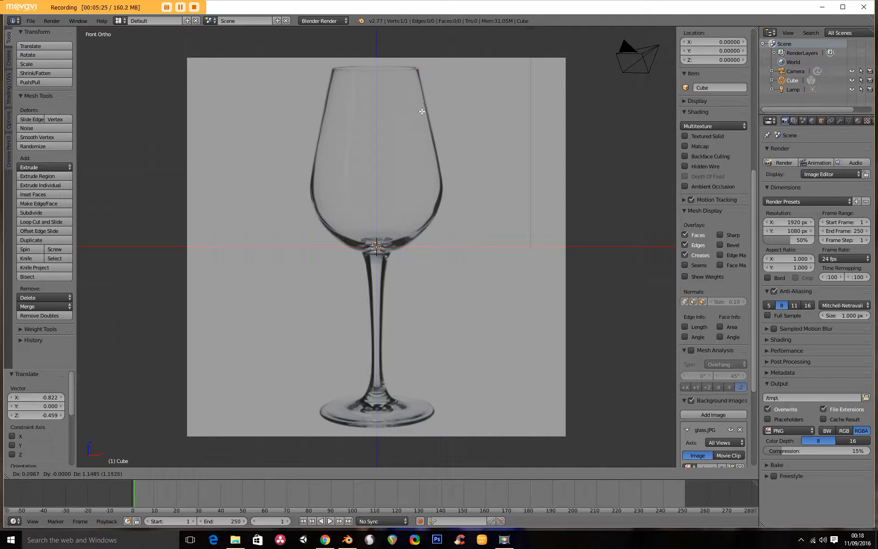
left_click(422, 111)
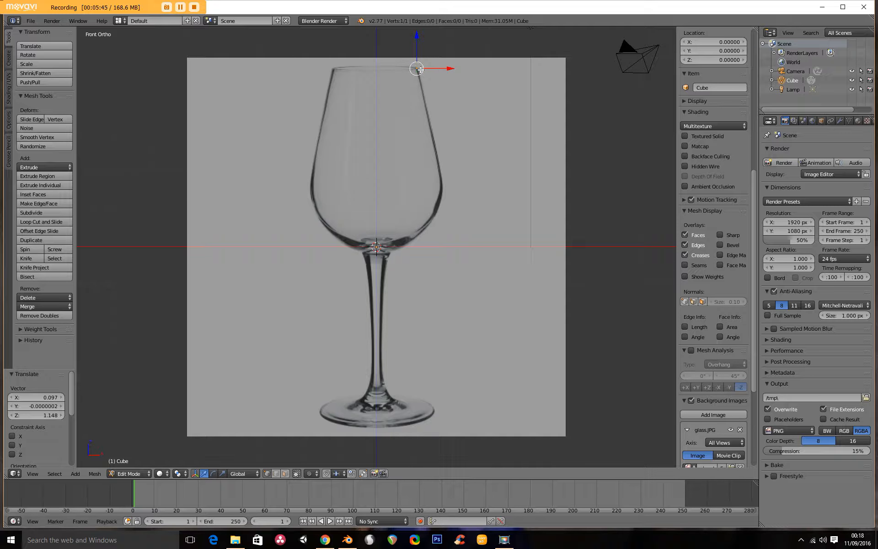
- Extrude a new vertex from the rim and place it on the right edge of the glass bowl
key("e")
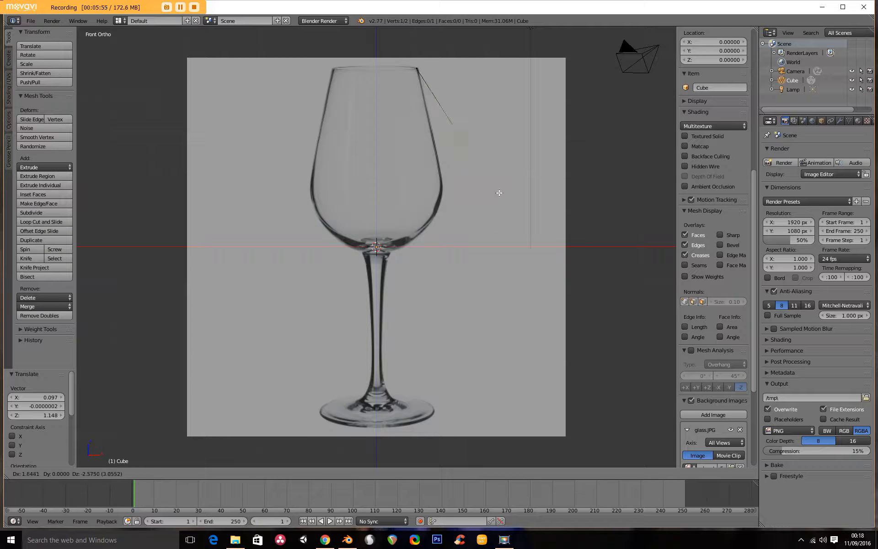
left_click(510, 158)
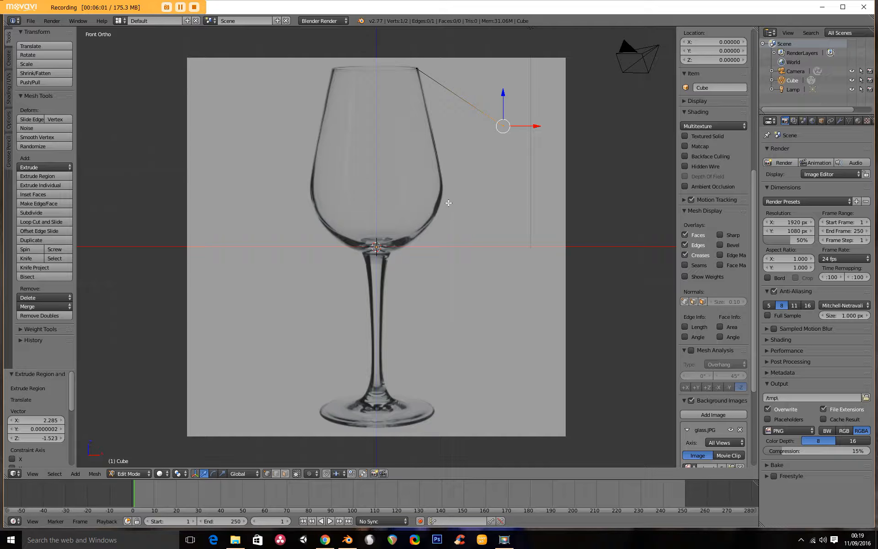
key("g")
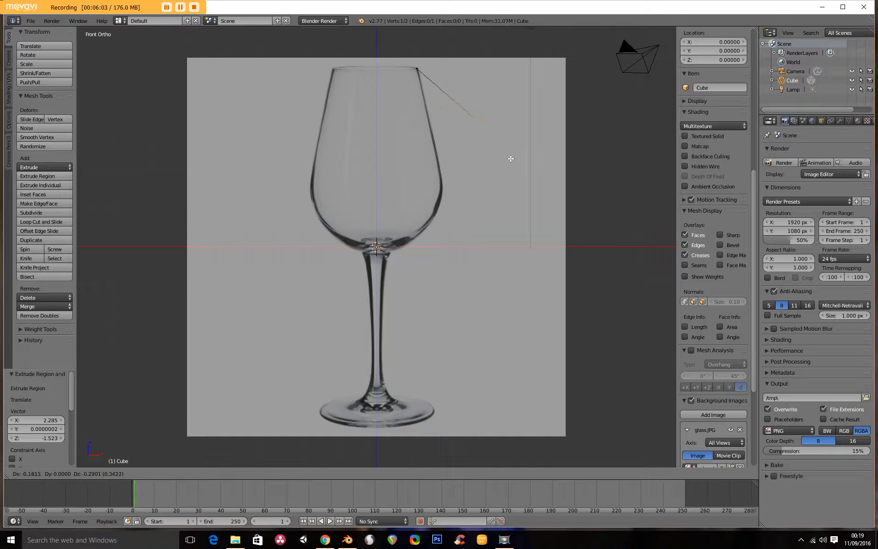
left_click(457, 203)
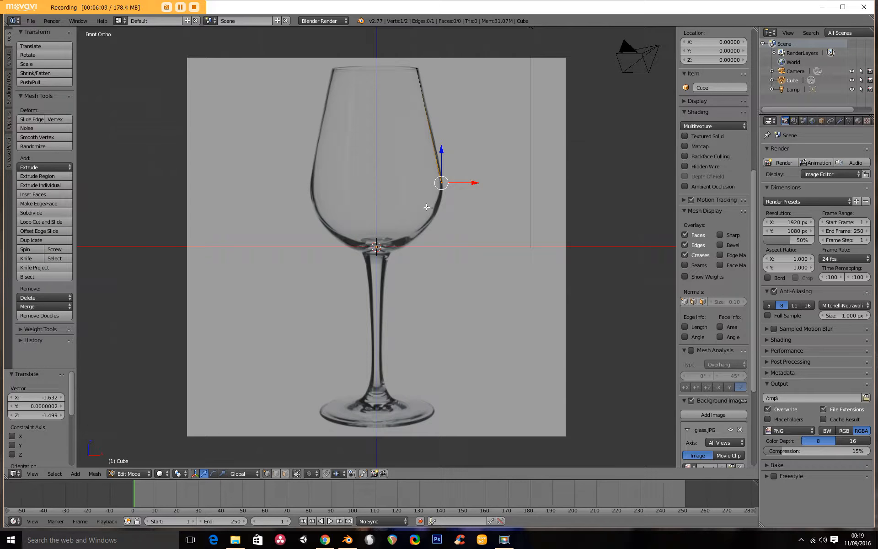
- Keep extruding vertices down the bowl's outline to the top and middle of the stem
key("e")
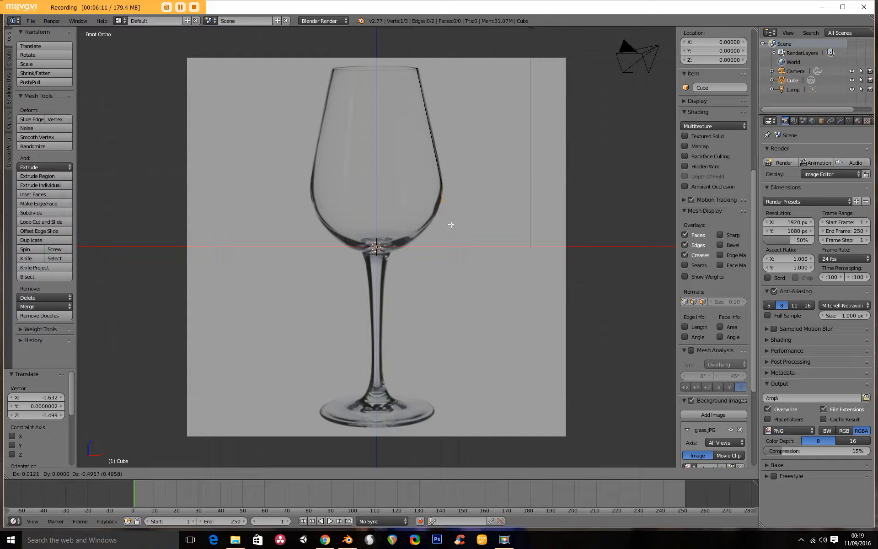
left_click(447, 231)
key("e")
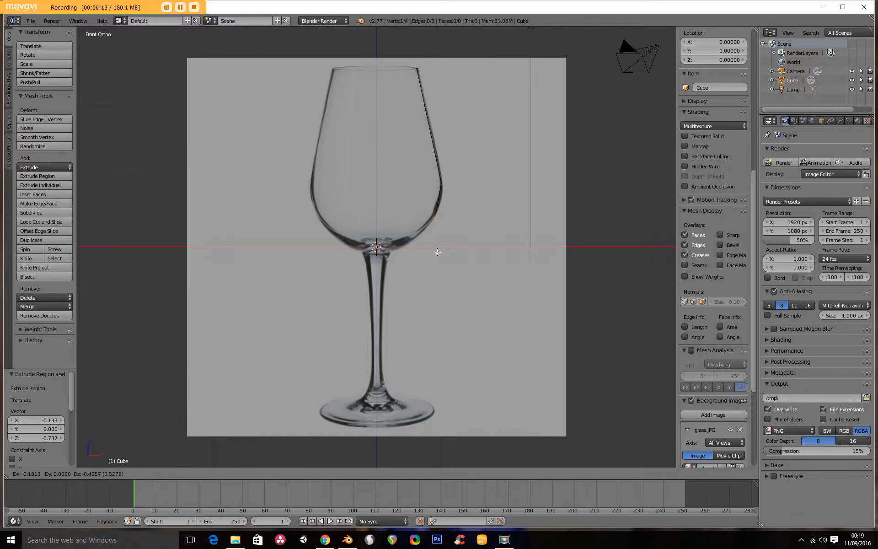
left_click(427, 255)
key("e")
left_click(406, 265)
key("e")
left_click(395, 274)
key("e")
left_click(390, 345)
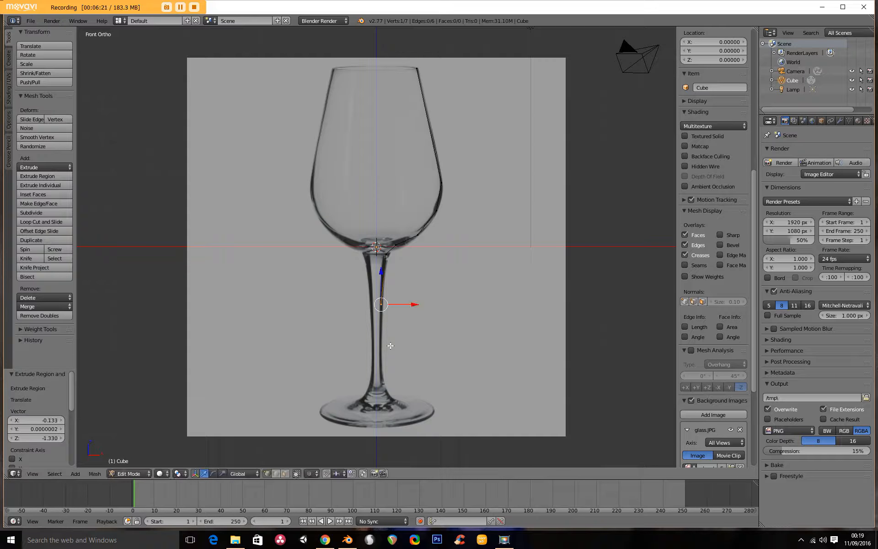
- Extrude further vertices down the stem and along the base out to its edge and back to the center axis
key("e")
left_click(399, 415)
key("e")
left_click(400, 410)
key("e")
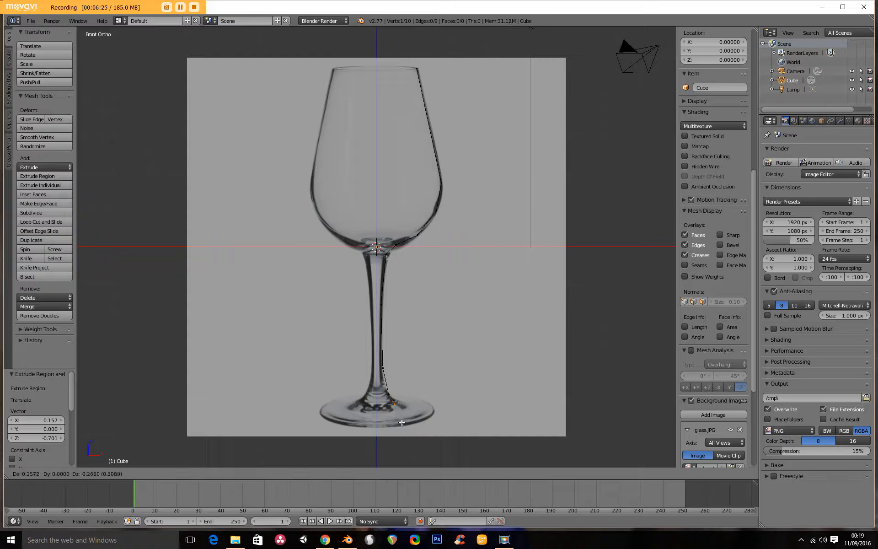
left_click(408, 421)
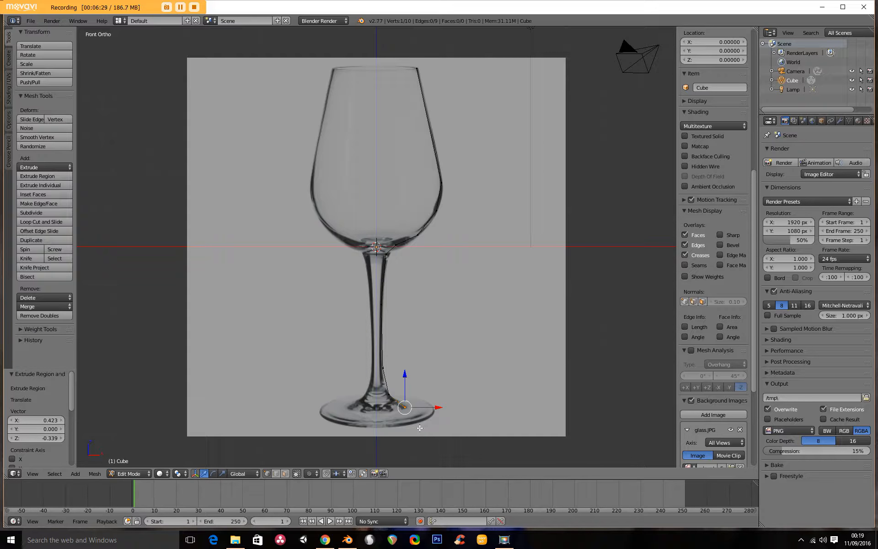
key("e")
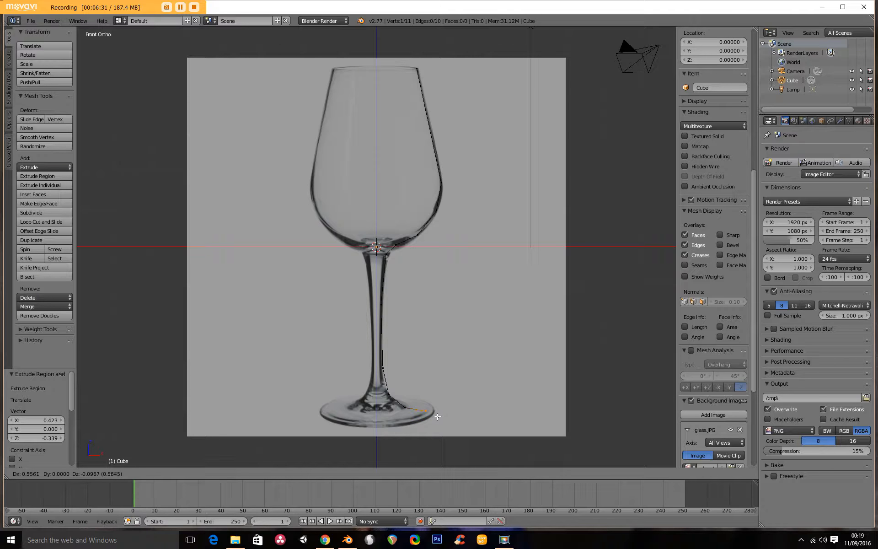
left_click(444, 416)
key("e")
left_click(444, 421)
key("e")
left_click(388, 422)
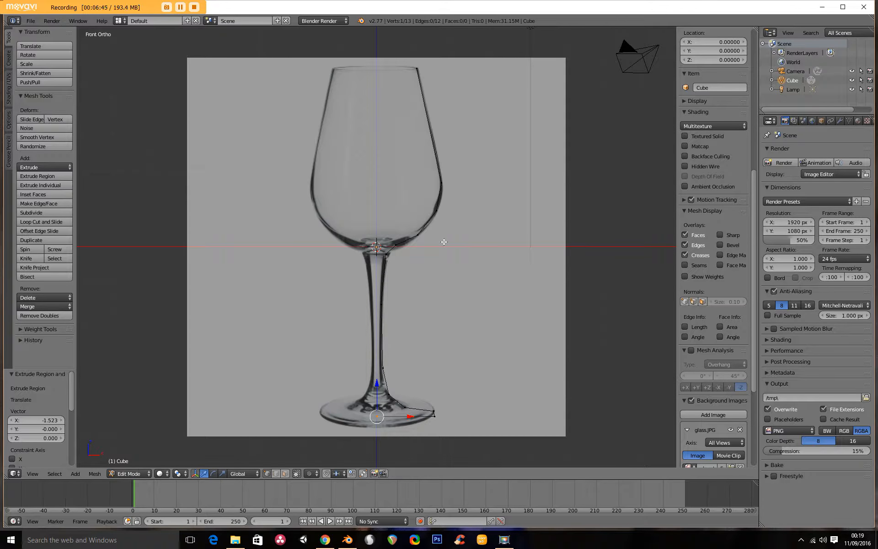
- Hide the background image, select the whole profile, and Spin it around the center with 9 steps over 90°
left_click(690, 401)
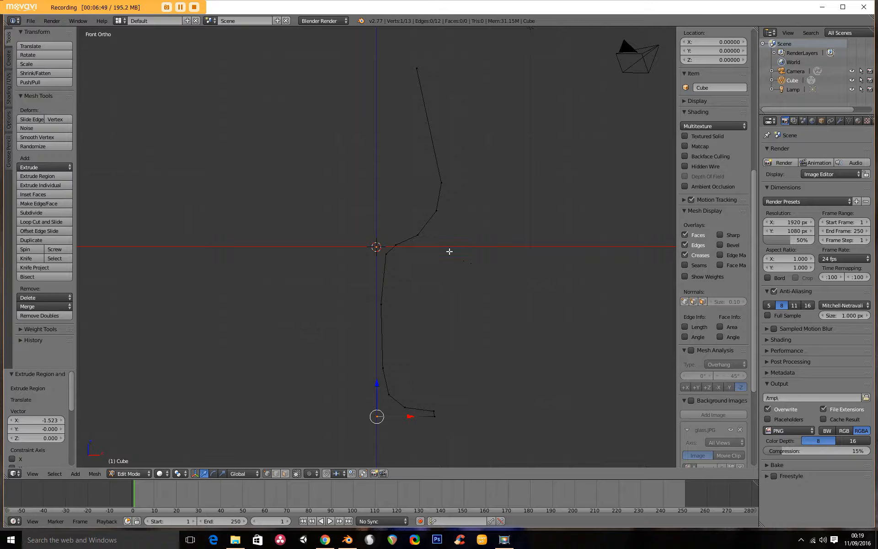
key("a")
key("a")
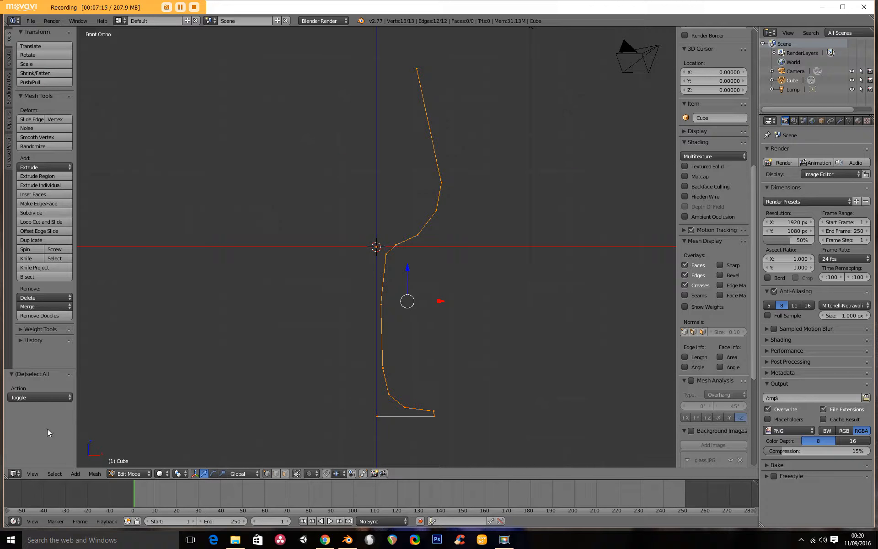
left_click_drag(44, 369, 44, 309)
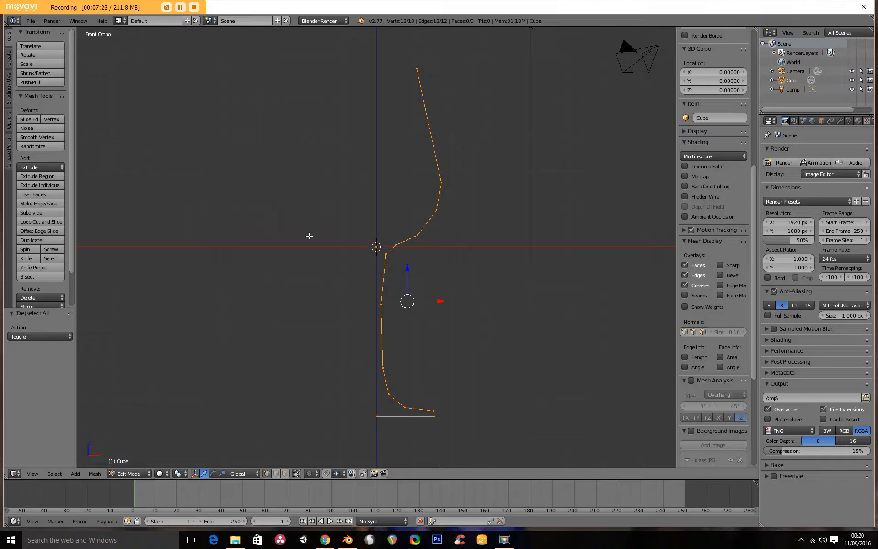
left_click(30, 248)
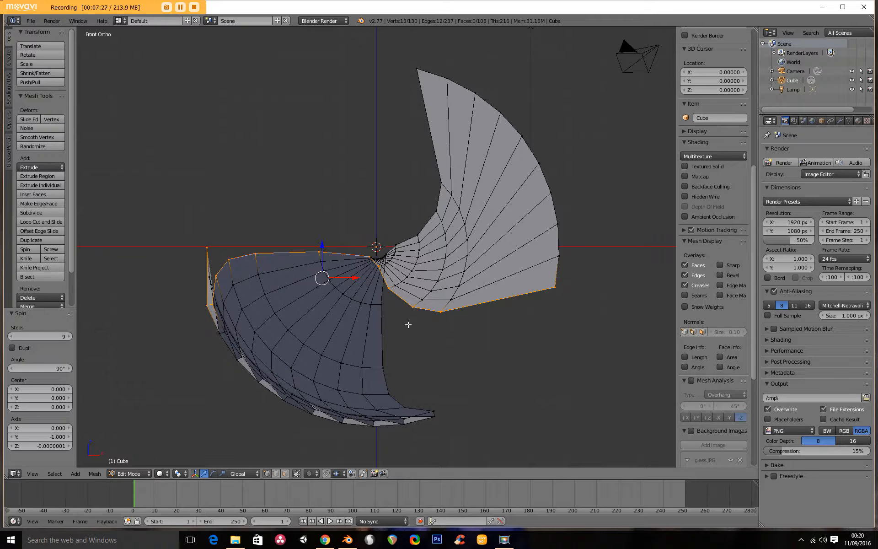
- Undo the spin of the profile
middle_click_drag(435, 319, 515, 309)
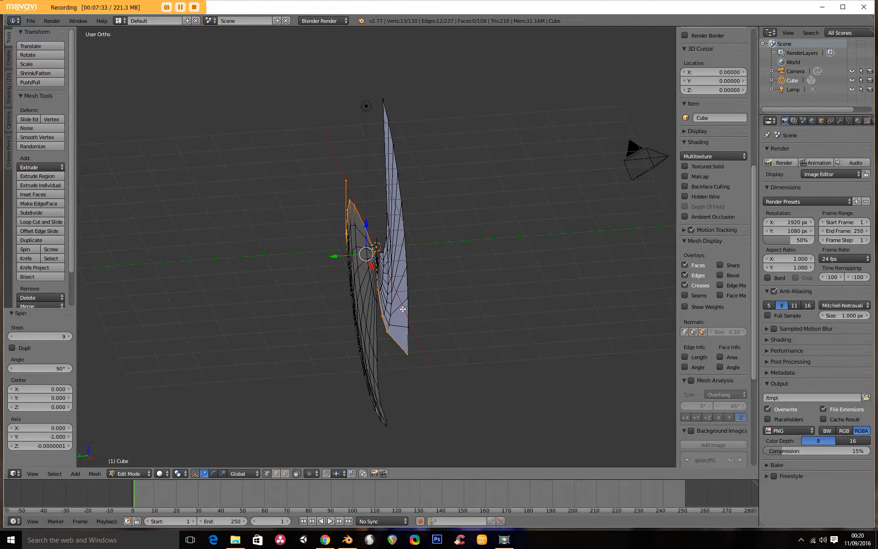
key("KP_1")
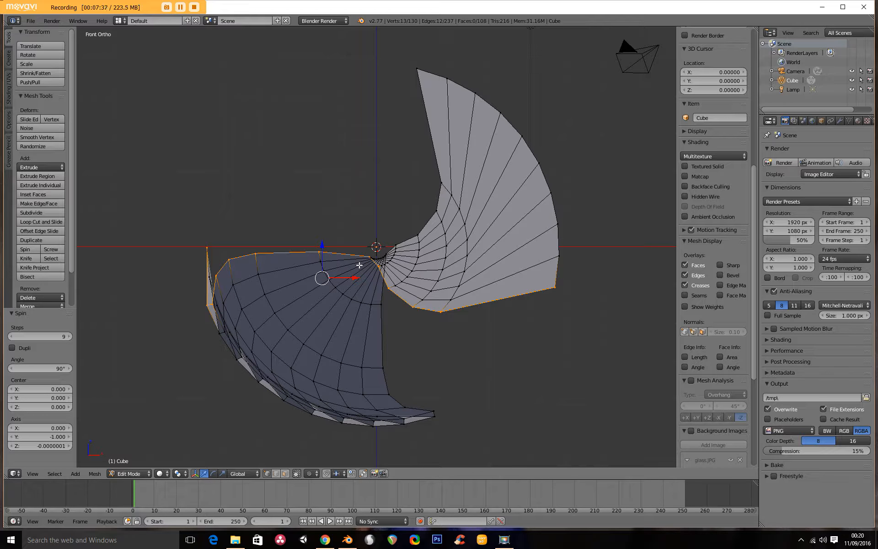
key("ctrl+z")
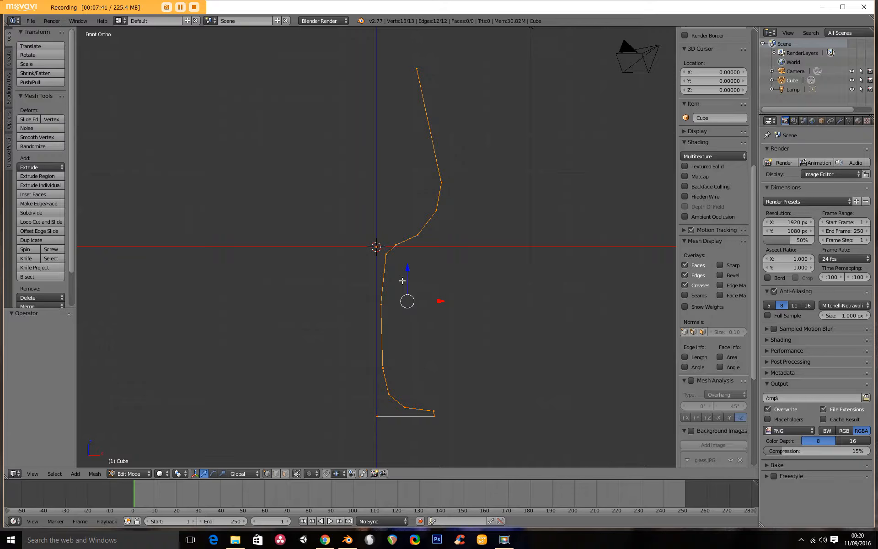
key("g")
left_click(578, 176)
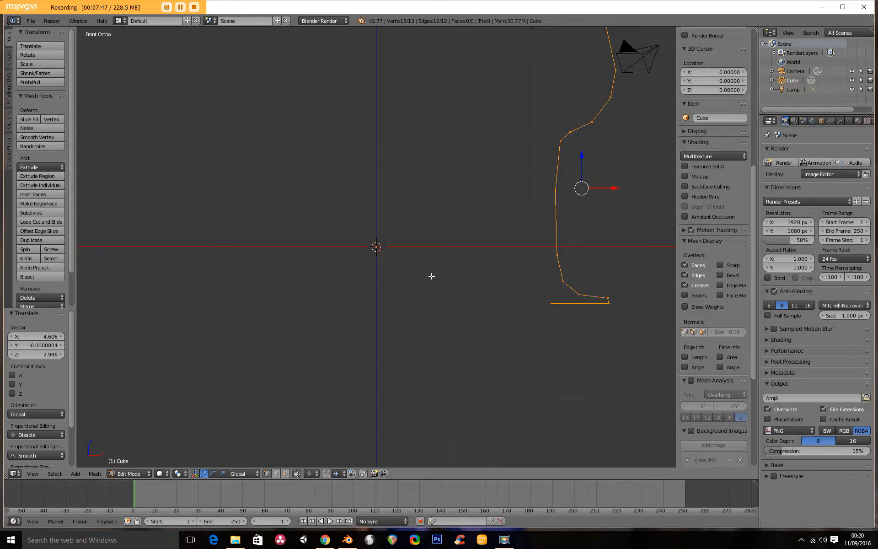
key("ctrl+z")
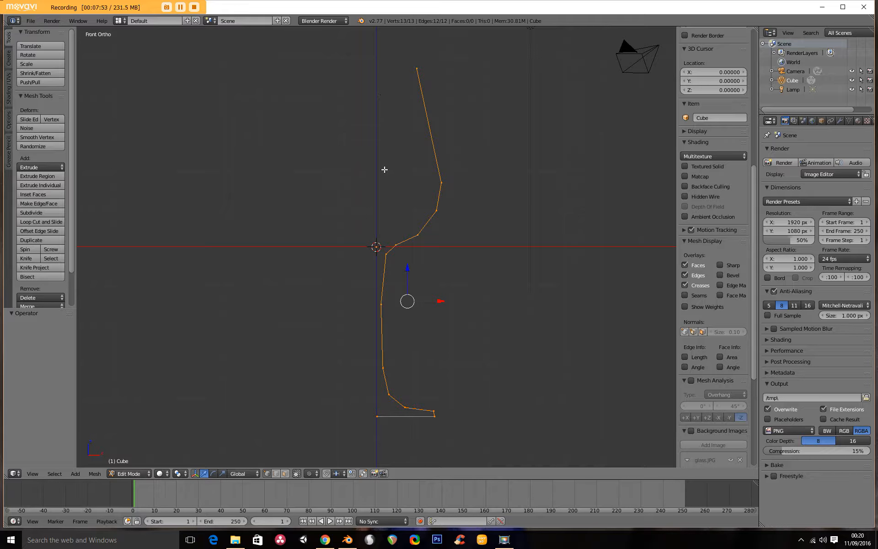
- From the top view, select the whole profile and Spin it around the vertical Z axis
key("KP_7")
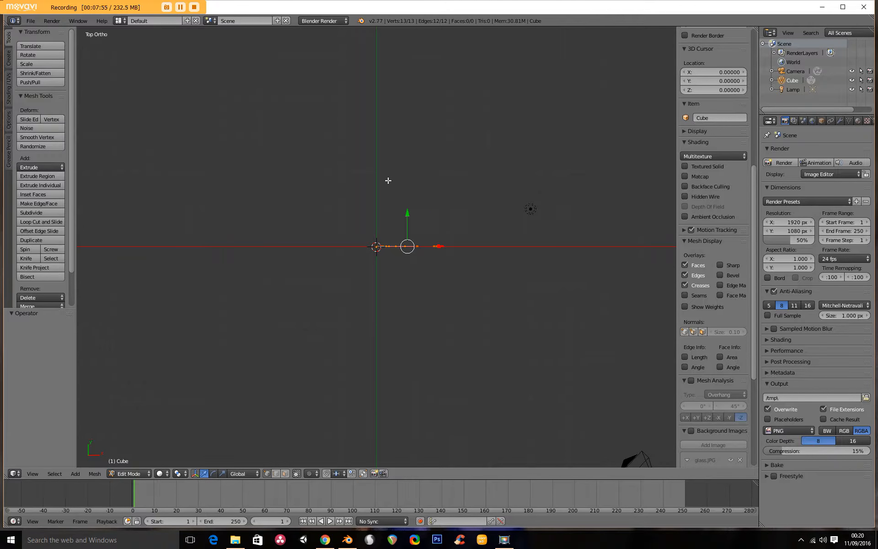
scroll(403, 257, "up", 3)
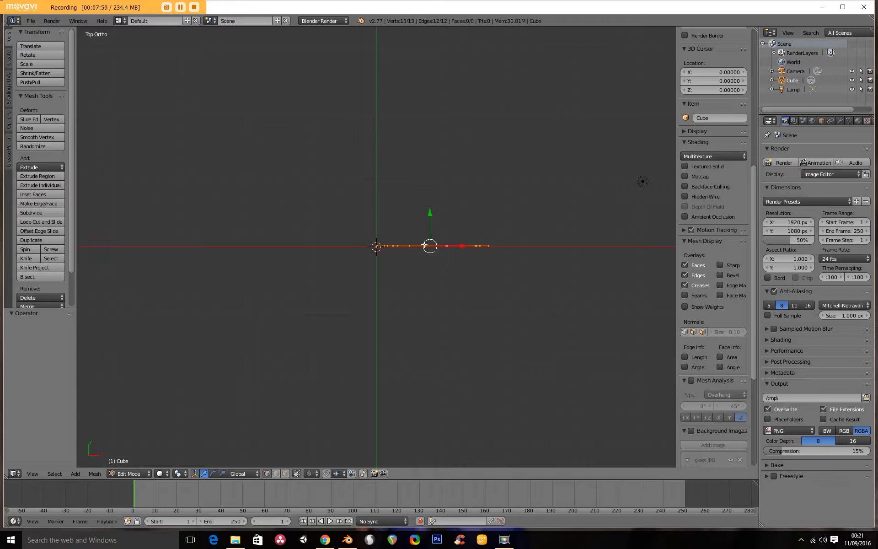
middle_click_drag(411, 290, 496, 254)
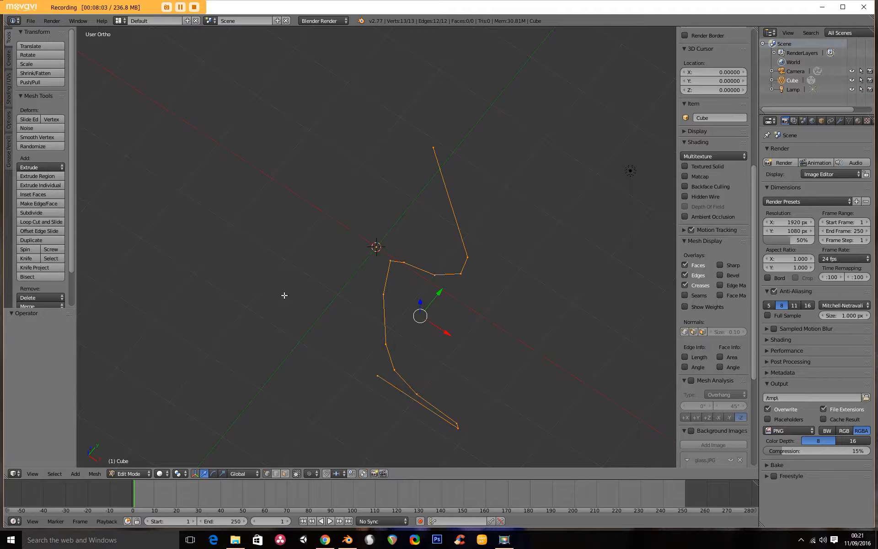
key("KP_7")
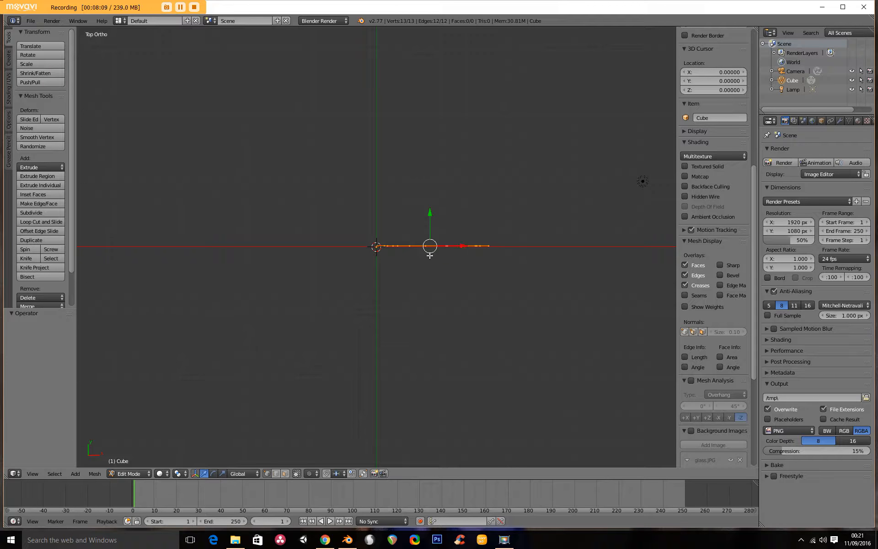
key("a")
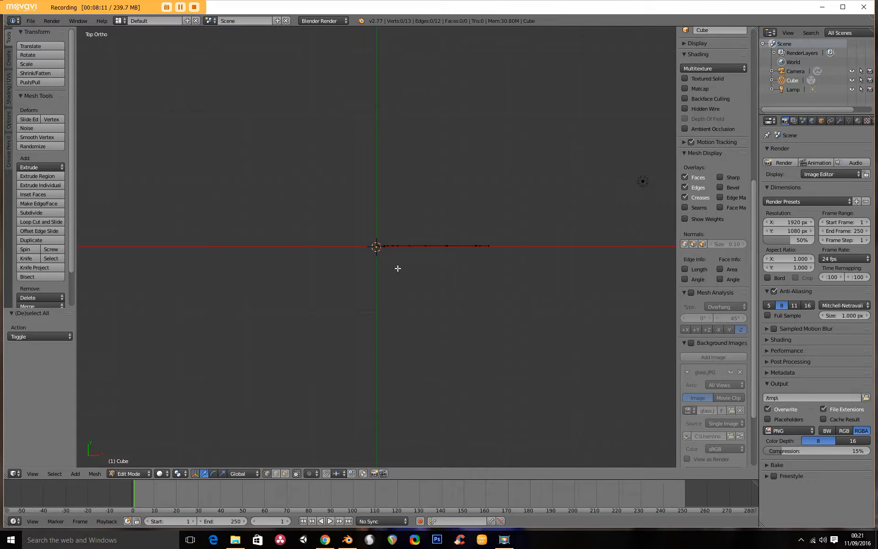
key("a")
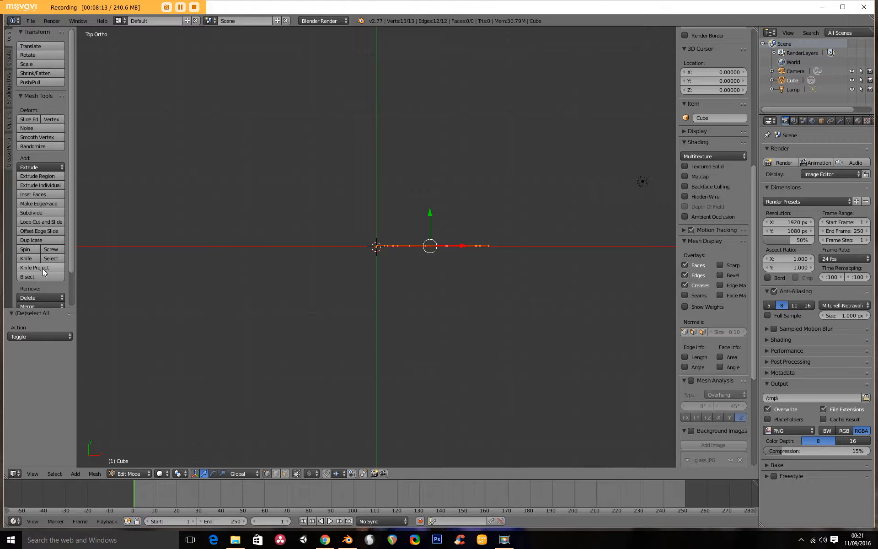
left_click(22, 251)
mouse_move(382, 346)
middle_mouse_down()
mouse_move(391, 291)
mouse_move(347, 290)
mouse_move(577, 76)
mouse_move(312, 227)
mouse_move(427, 242)
mouse_move(387, 351)
middle_mouse_up()
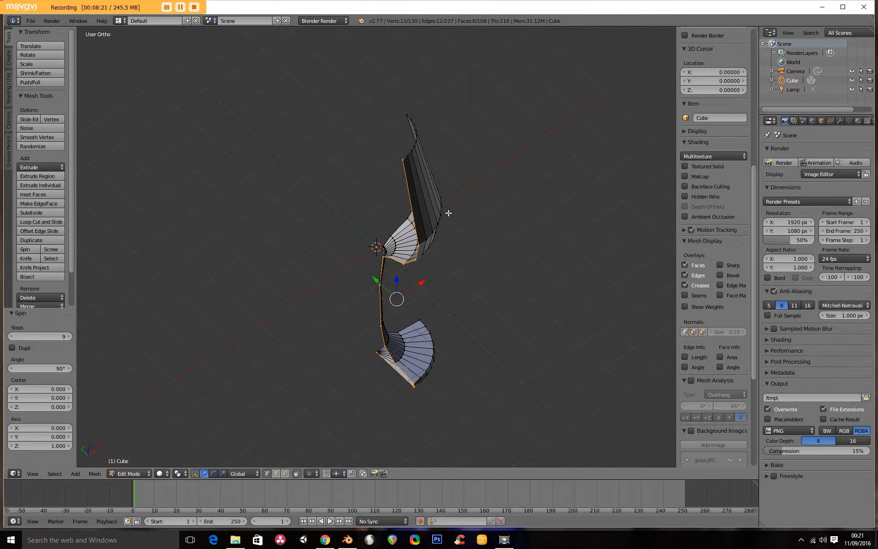
- Set the spin angle to 360°
key("KP_7")
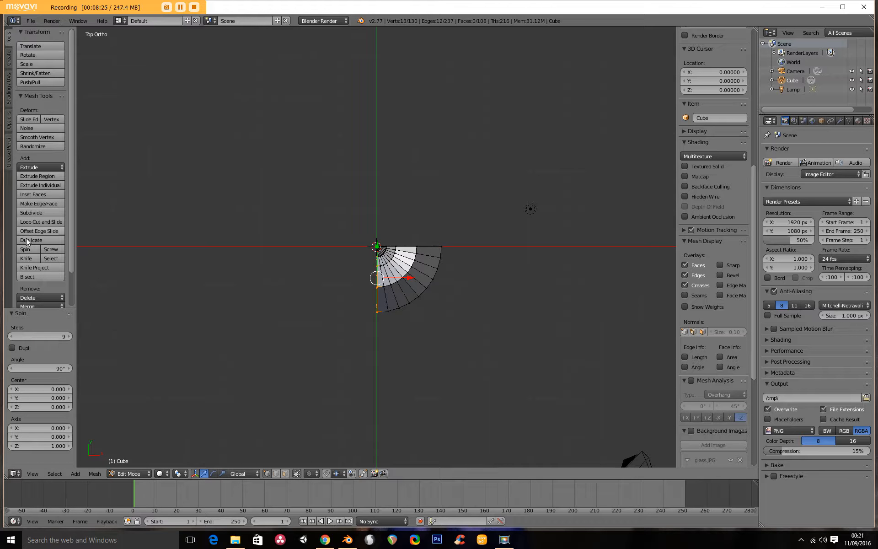
left_click(49, 368)
type("360")
key("Return")
middle_click_drag(355, 256, 298, 257)
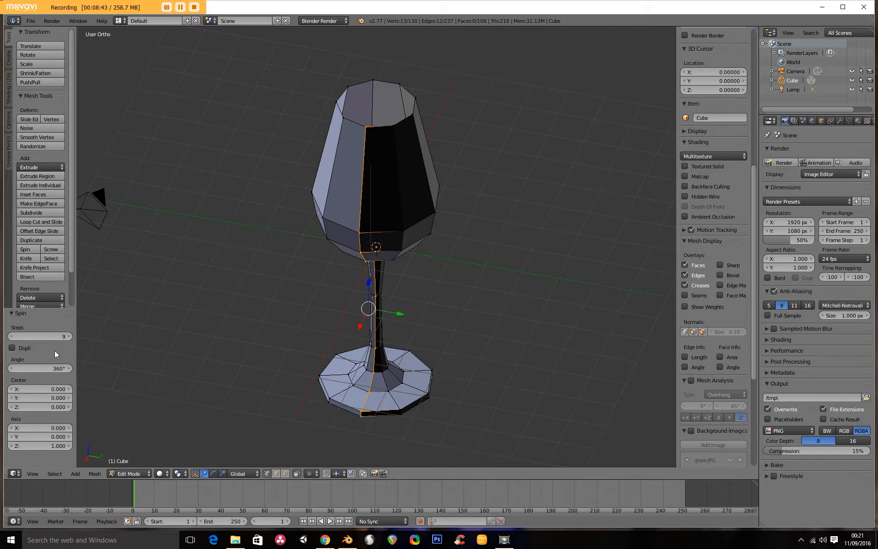
- Increase the spin steps to 18
middle_click_drag(376, 144, 364, 210)
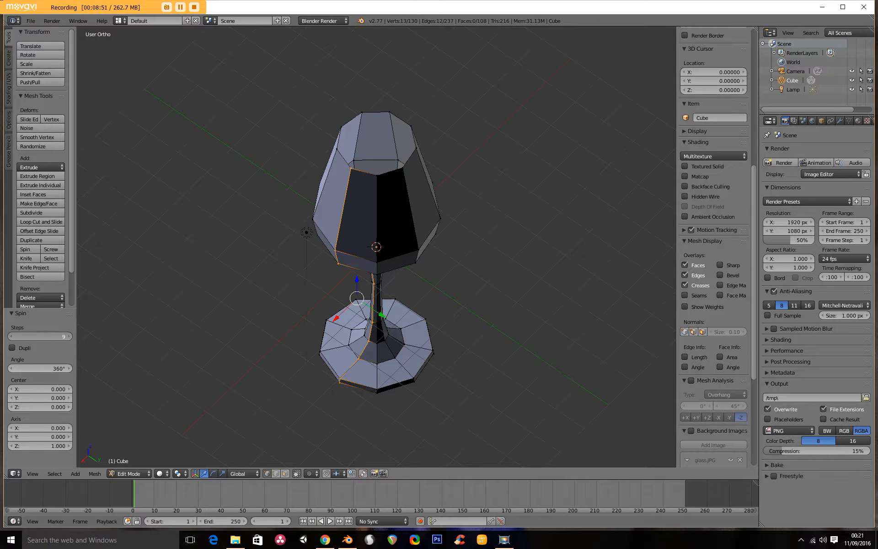
left_click(70, 337)
left_click(70, 337)
left_click(69, 336)
left_click(70, 336)
left_click(69, 336)
left_click(69, 337)
left_click(69, 337)
left_click(70, 337)
left_click(69, 336)
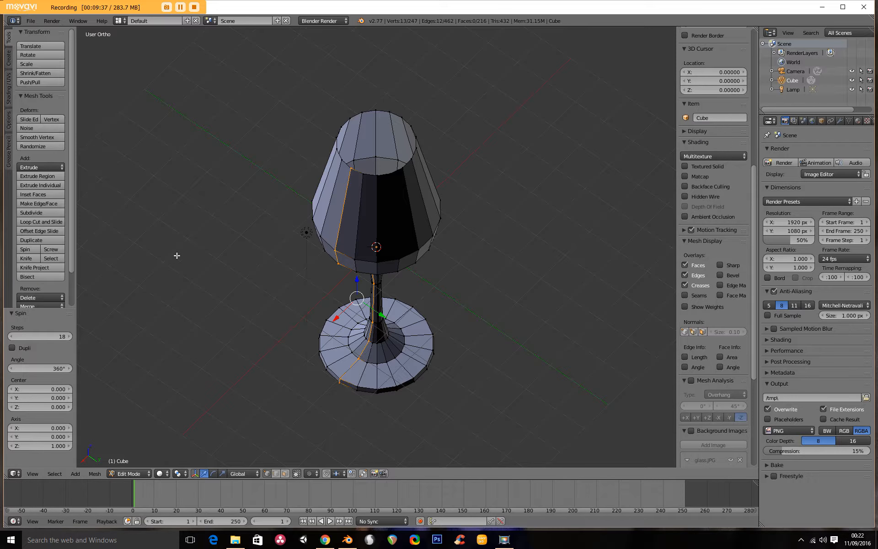
- Switch the glass back to Object Mode
middle_click_drag(303, 215, 328, 169)
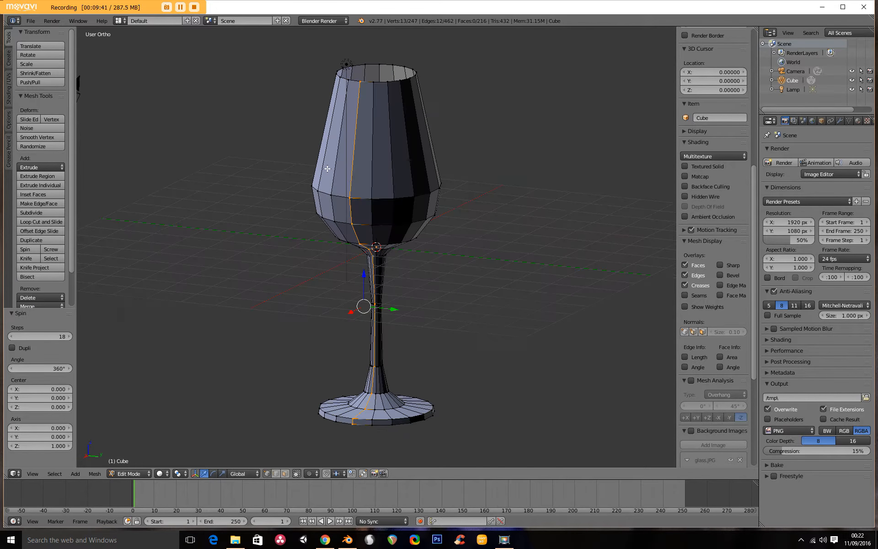
left_click(140, 475)
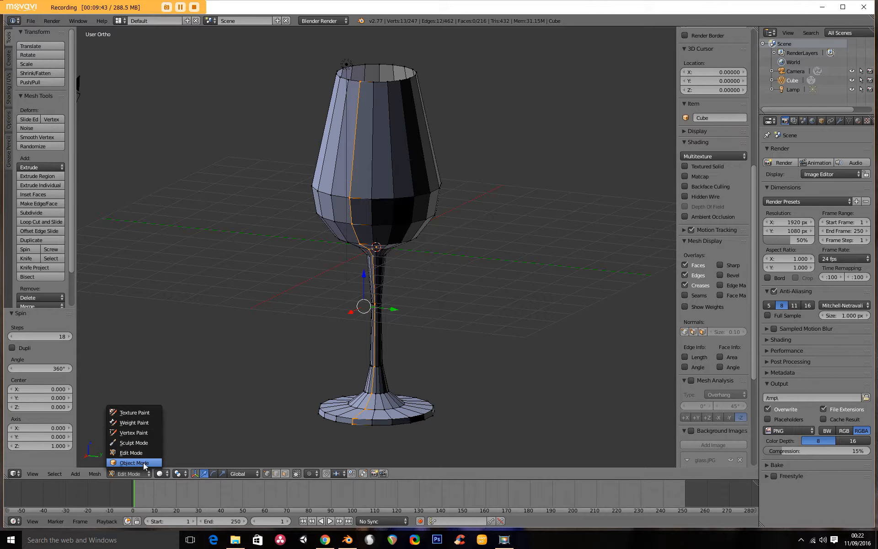
left_click(145, 463)
- Apply smooth shading to the wine glass
middle_click_drag(294, 245, 401, 267)
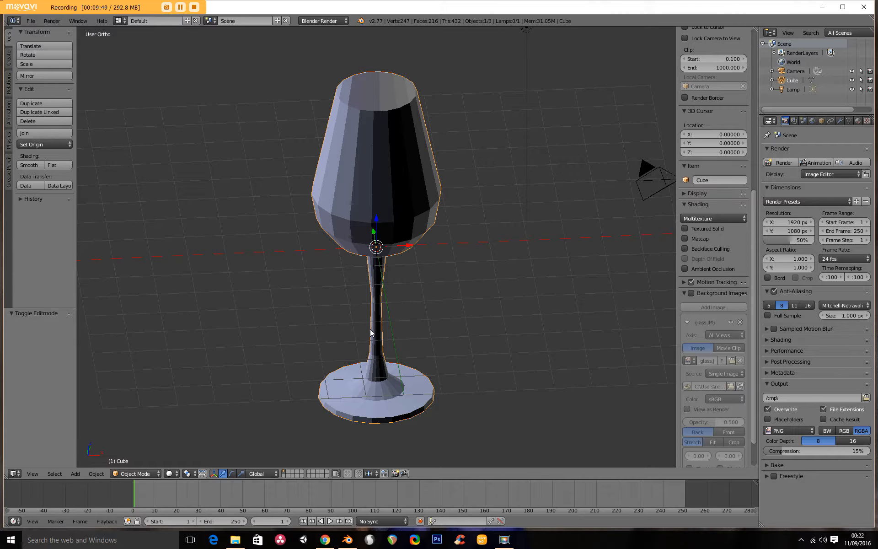
middle_click_drag(334, 382, 373, 385)
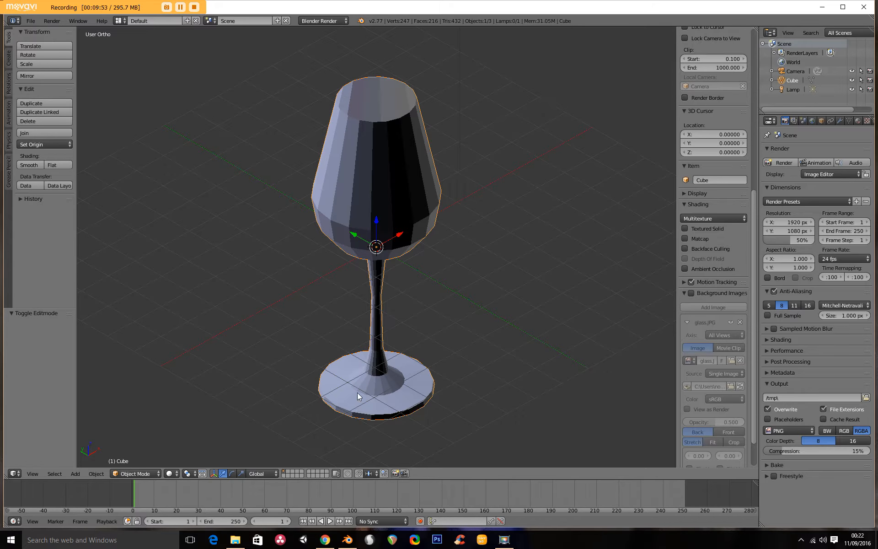
middle_click_drag(384, 384, 399, 290)
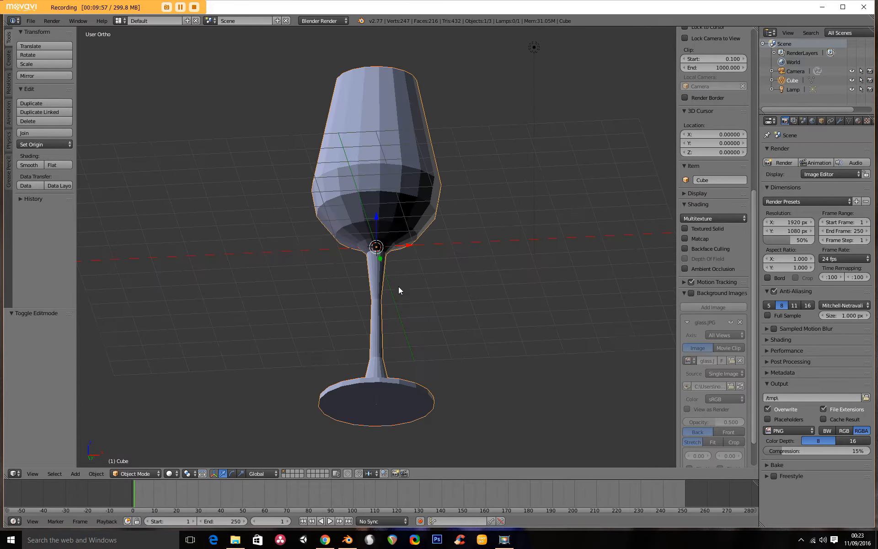
middle_click_drag(380, 86, 400, 189)
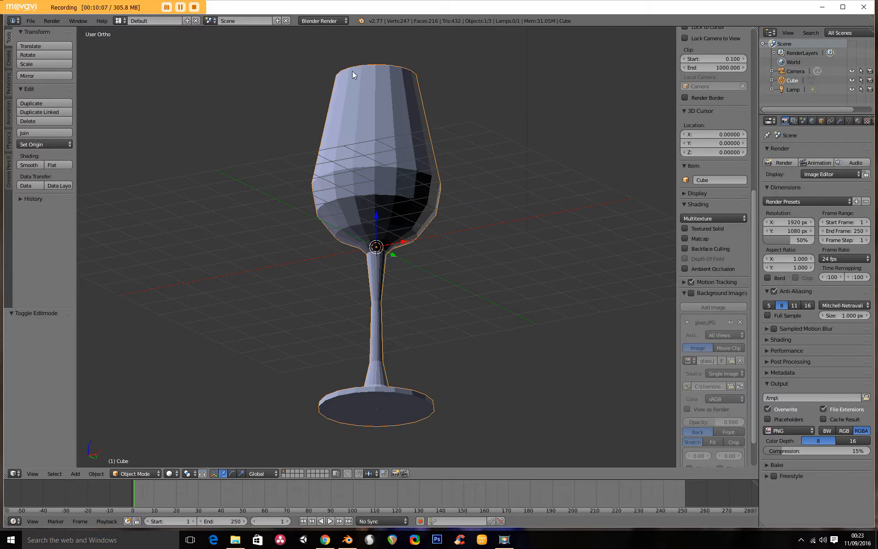
left_click(31, 166)
mouse_move(221, 184)
middle_mouse_down()
mouse_move(266, 191)
mouse_move(300, 217)
mouse_move(290, 254)
mouse_move(307, 234)
mouse_move(306, 170)
mouse_move(353, 172)
mouse_move(423, 111)
mouse_move(336, 200)
mouse_move(430, 262)
mouse_move(441, 298)
mouse_move(356, 288)
middle_mouse_up()
scroll(336, 201, "down", 2)
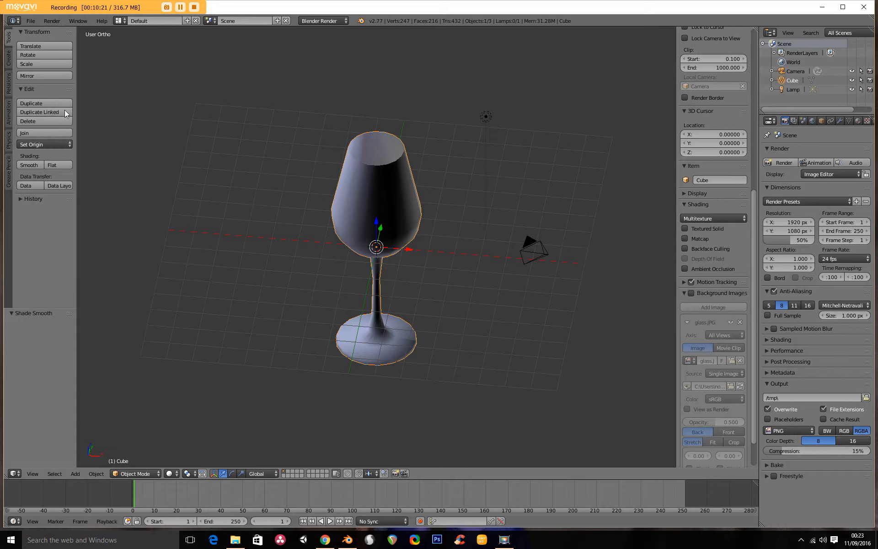
- Save the file to the Desktop as wine glass
left_click(31, 20)
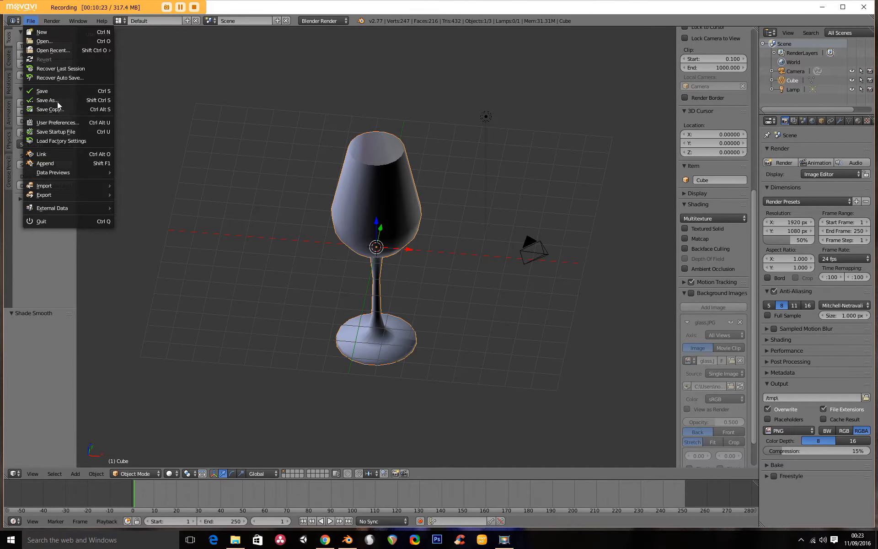
left_click(43, 100)
left_click(23, 172)
left_click(132, 54)
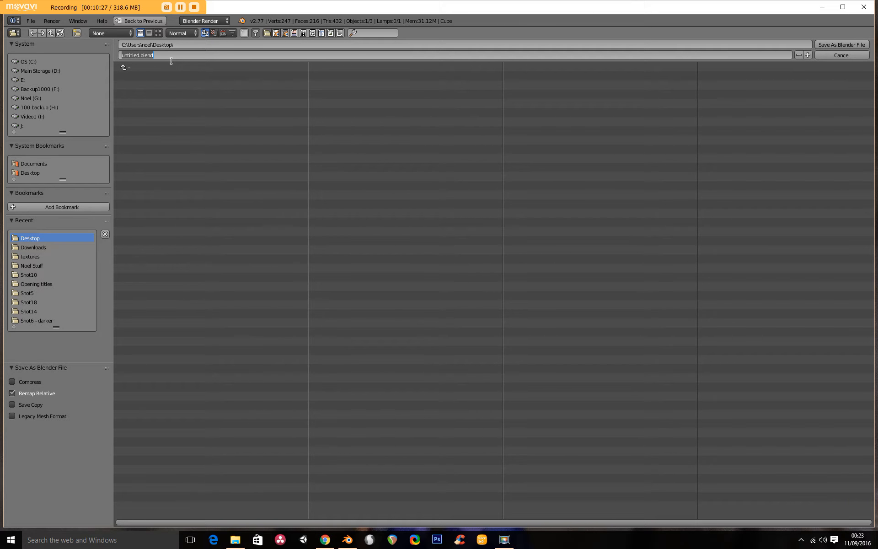
type("wine glass")
key("Return")
left_click(847, 45)
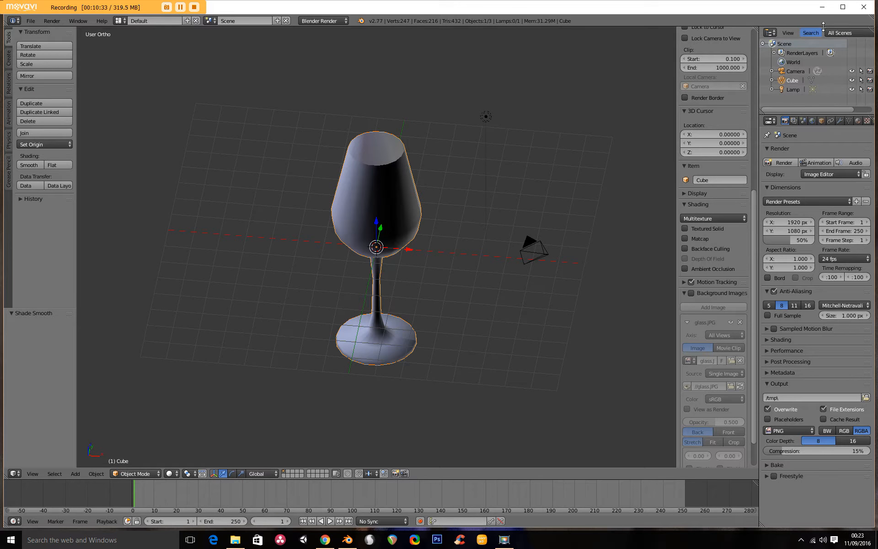
- Switch to the desktop, move the wine glass file icon to the middle, and return to Blender
left_click(823, 9)
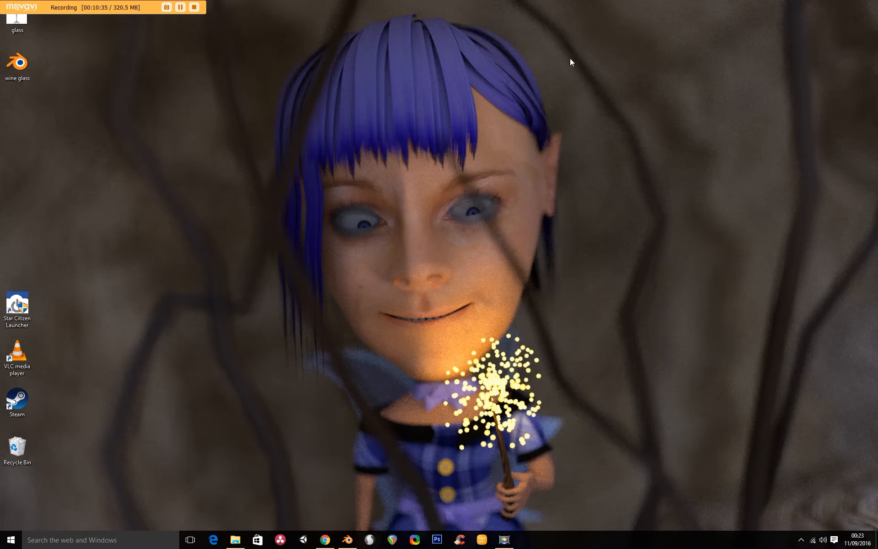
left_click_drag(18, 67, 342, 274)
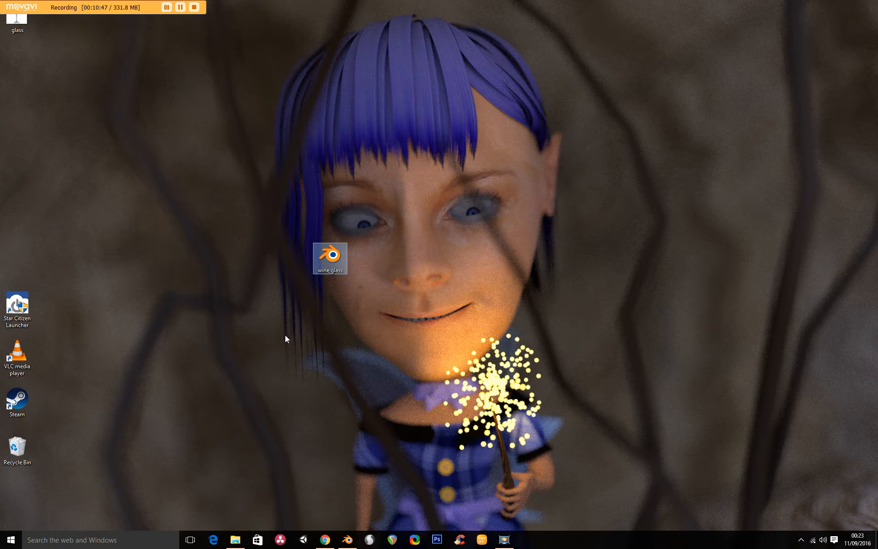
left_click(347, 540)
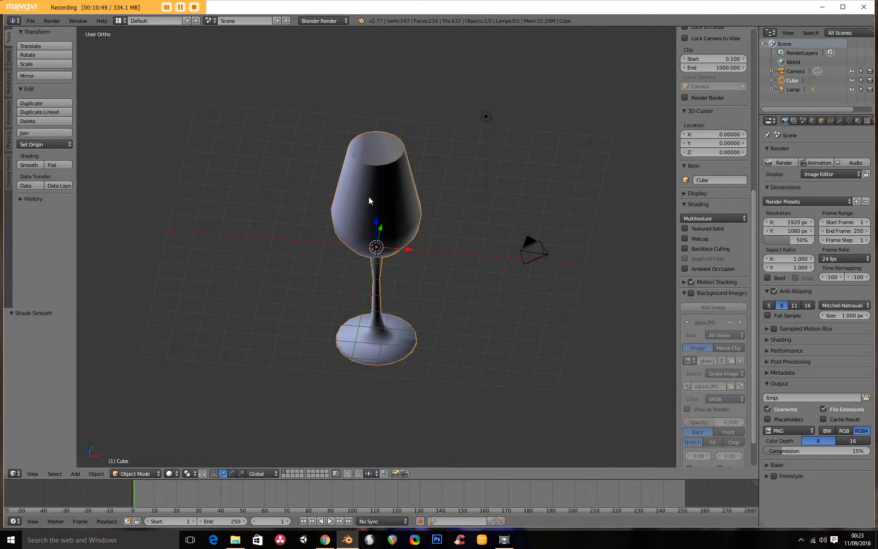
- Orbit around the finished glass and inspect its mesh in Edit Mode before returning to Object Mode
middle_click_drag(340, 283, 398, 186)
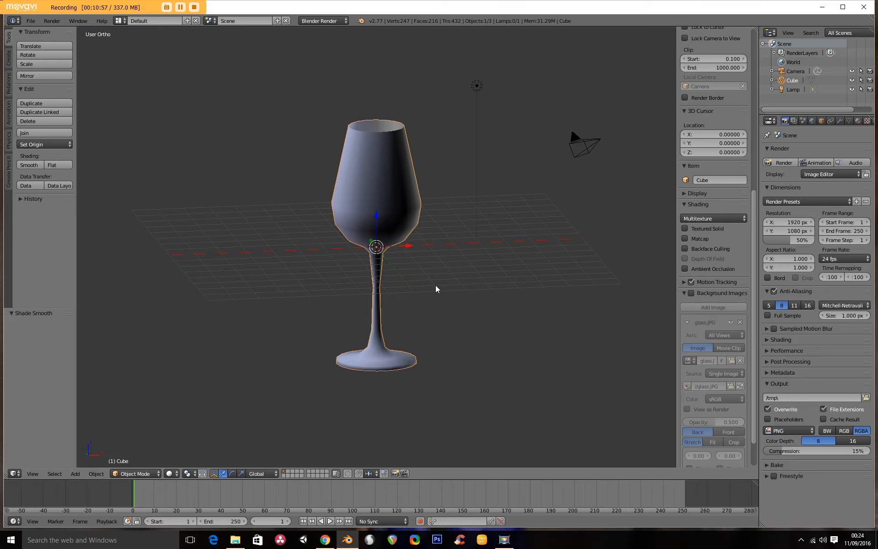
middle_click_drag(351, 192, 376, 220)
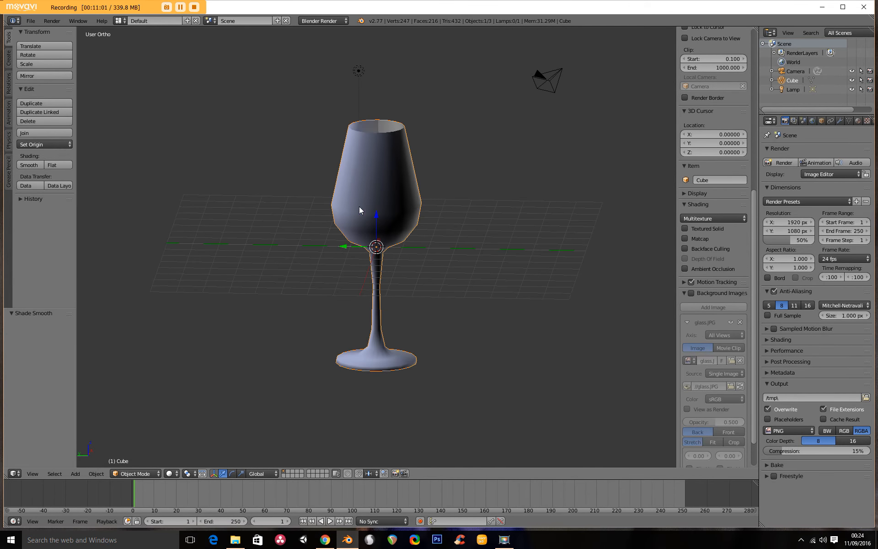
middle_click_drag(362, 170, 374, 255)
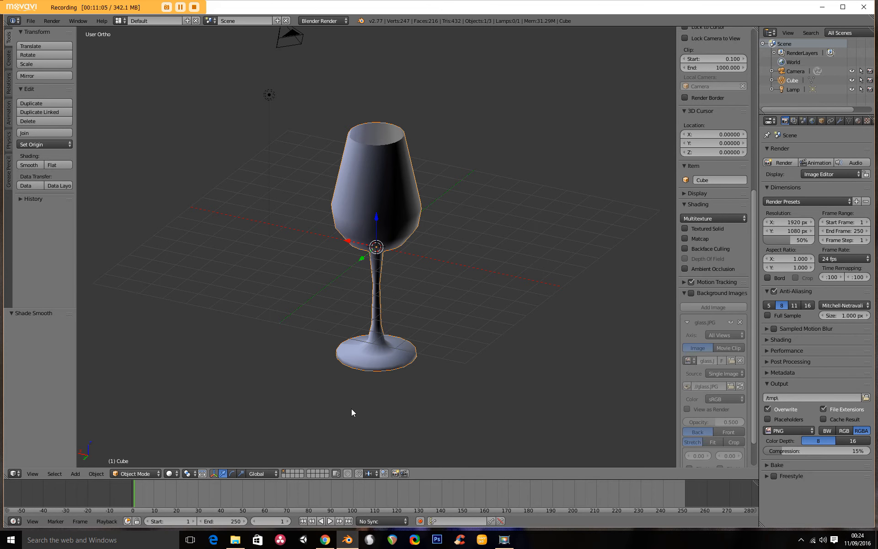
scroll(368, 315, "up", 2)
middle_click_drag(308, 273, 382, 280)
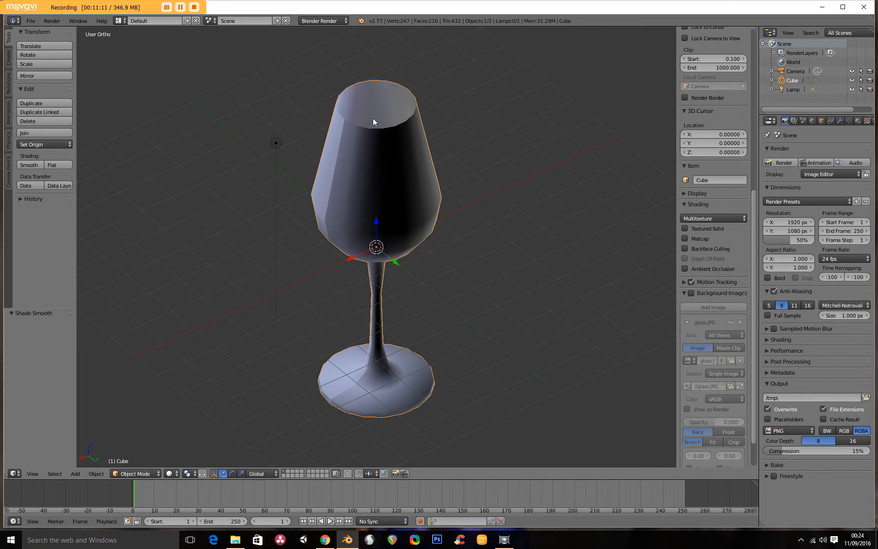
left_click(131, 474)
left_click(134, 452)
key("a")
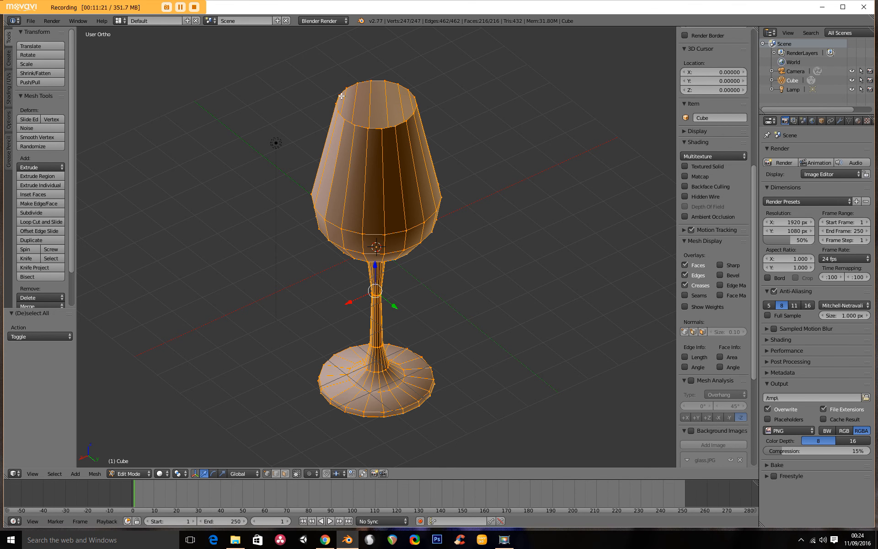
left_click(134, 474)
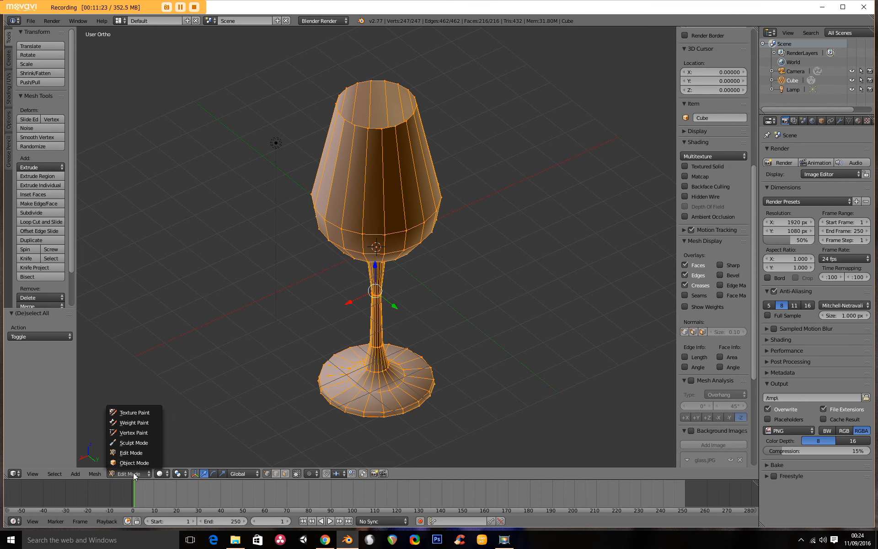
left_click(139, 462)
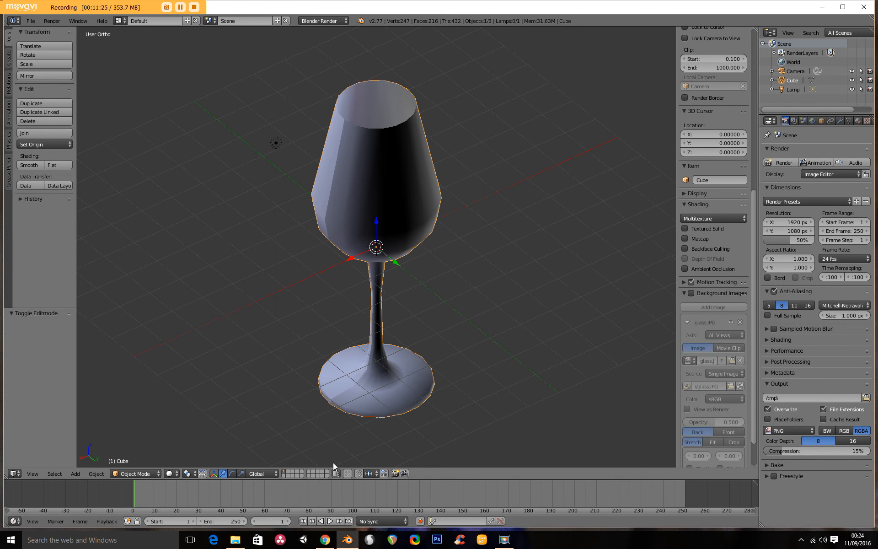